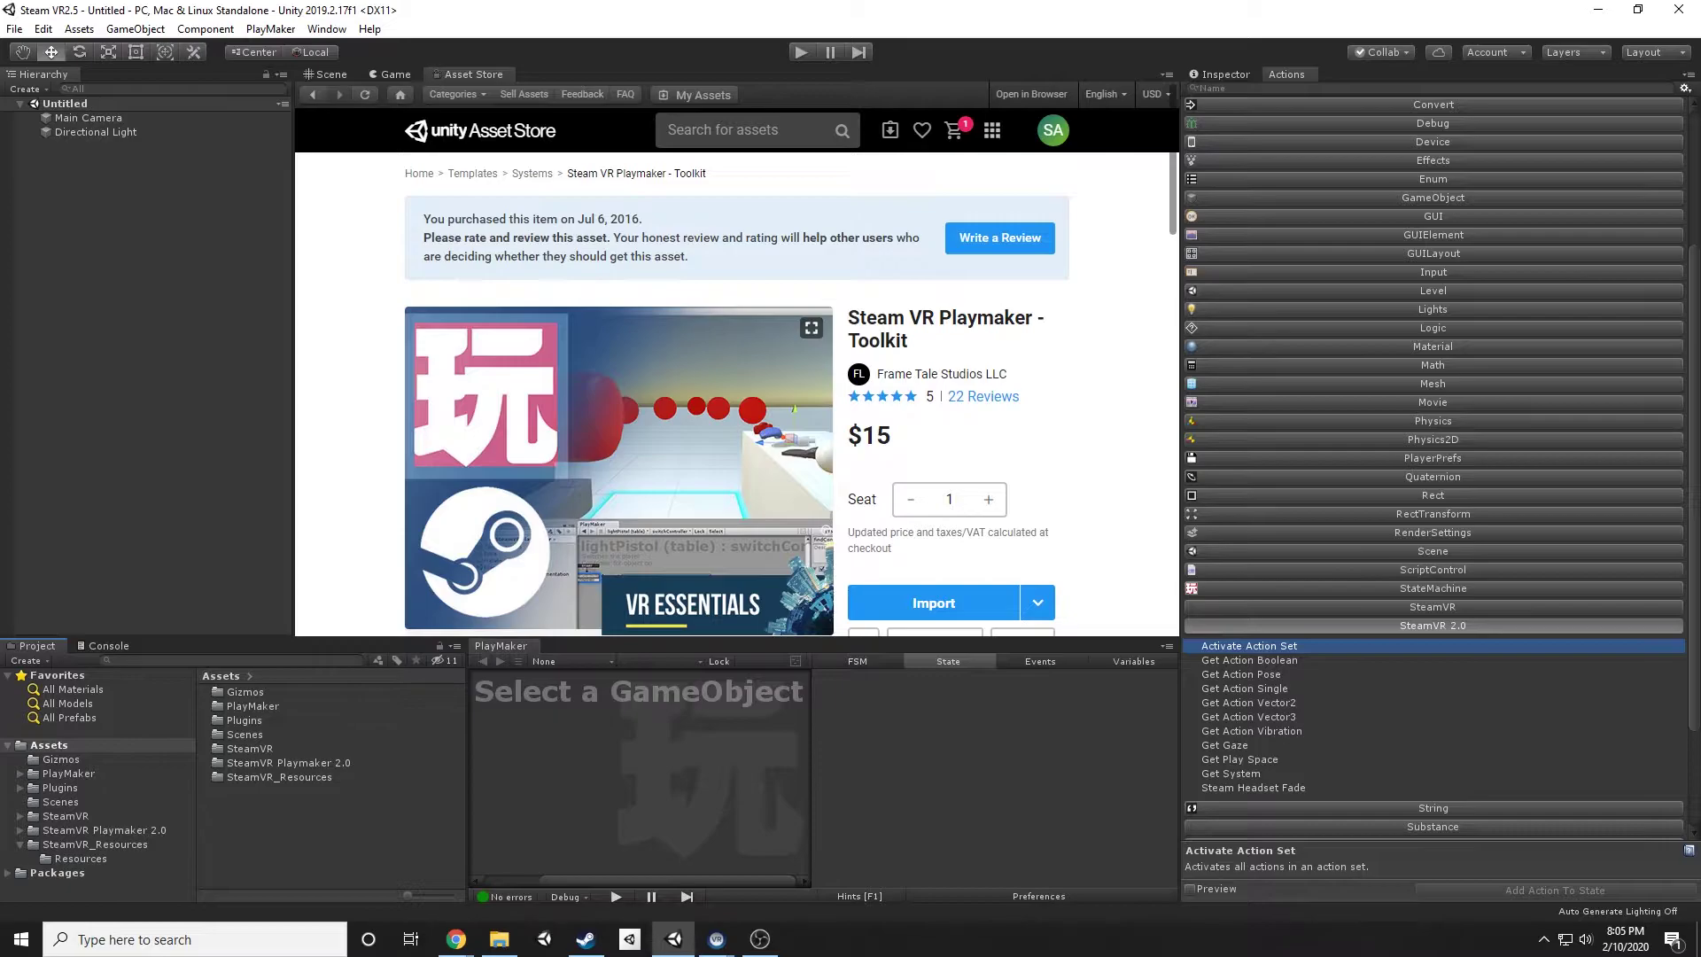
# - Open the SteamVR Input settings, decline the example files, and name the action set Toolkit
pyautogui.click(326, 29)
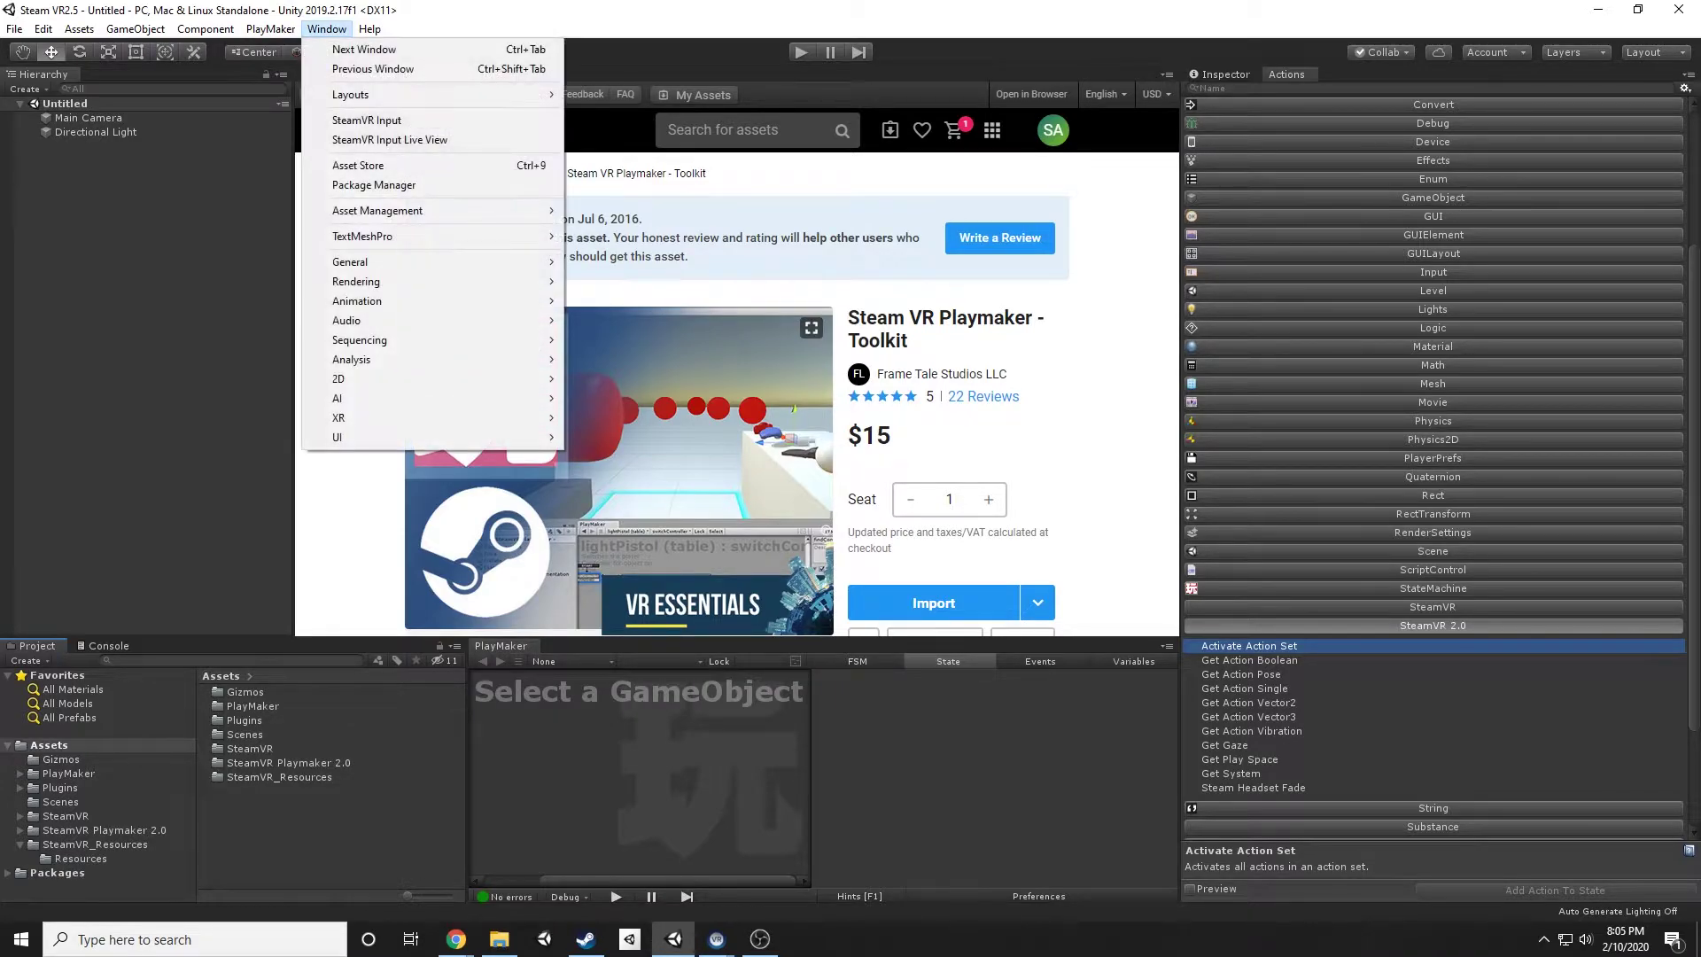
pyautogui.click(367, 120)
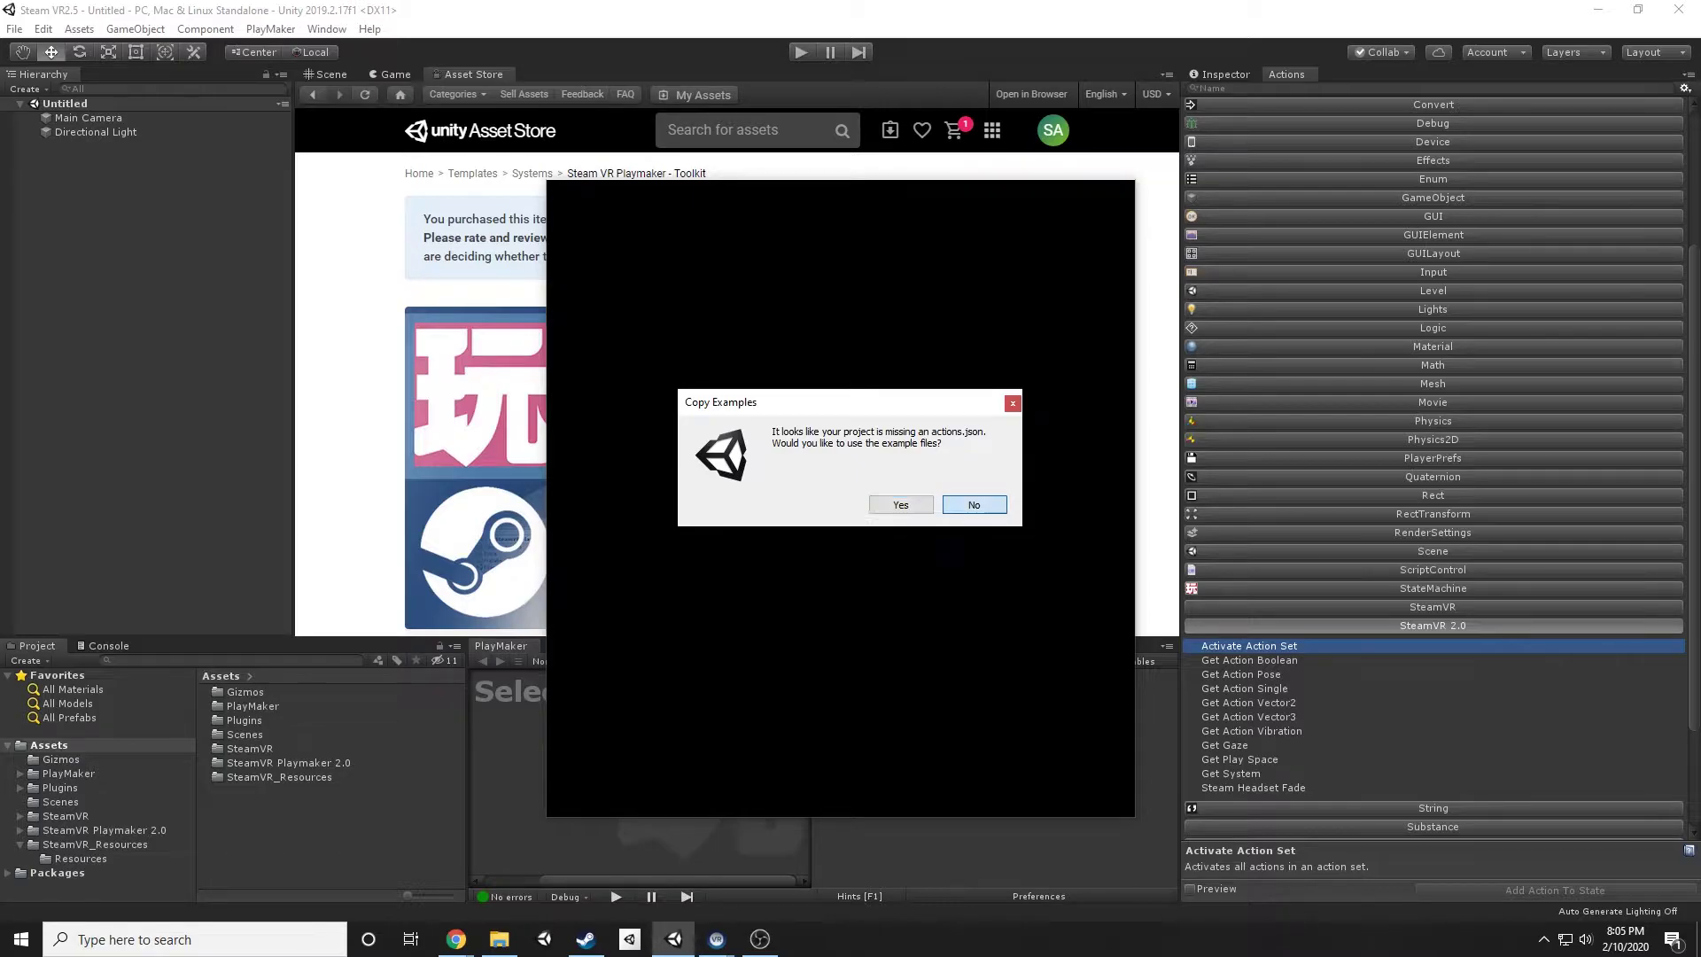
pyautogui.click(974, 504)
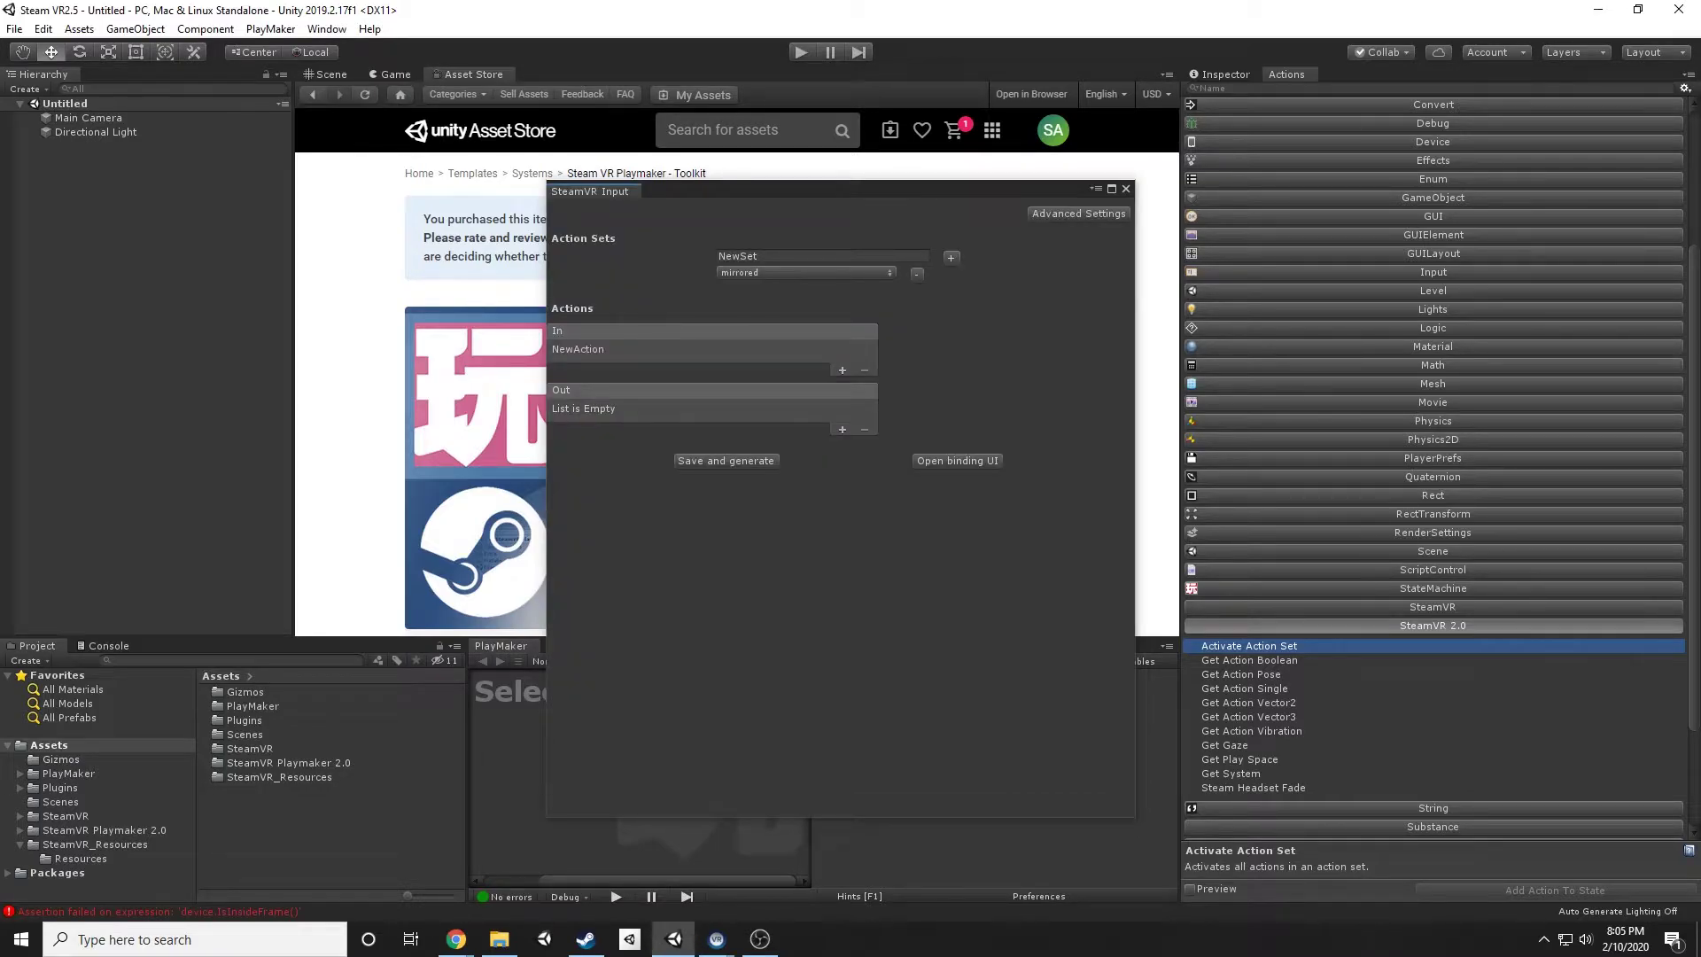
pyautogui.click(797, 256)
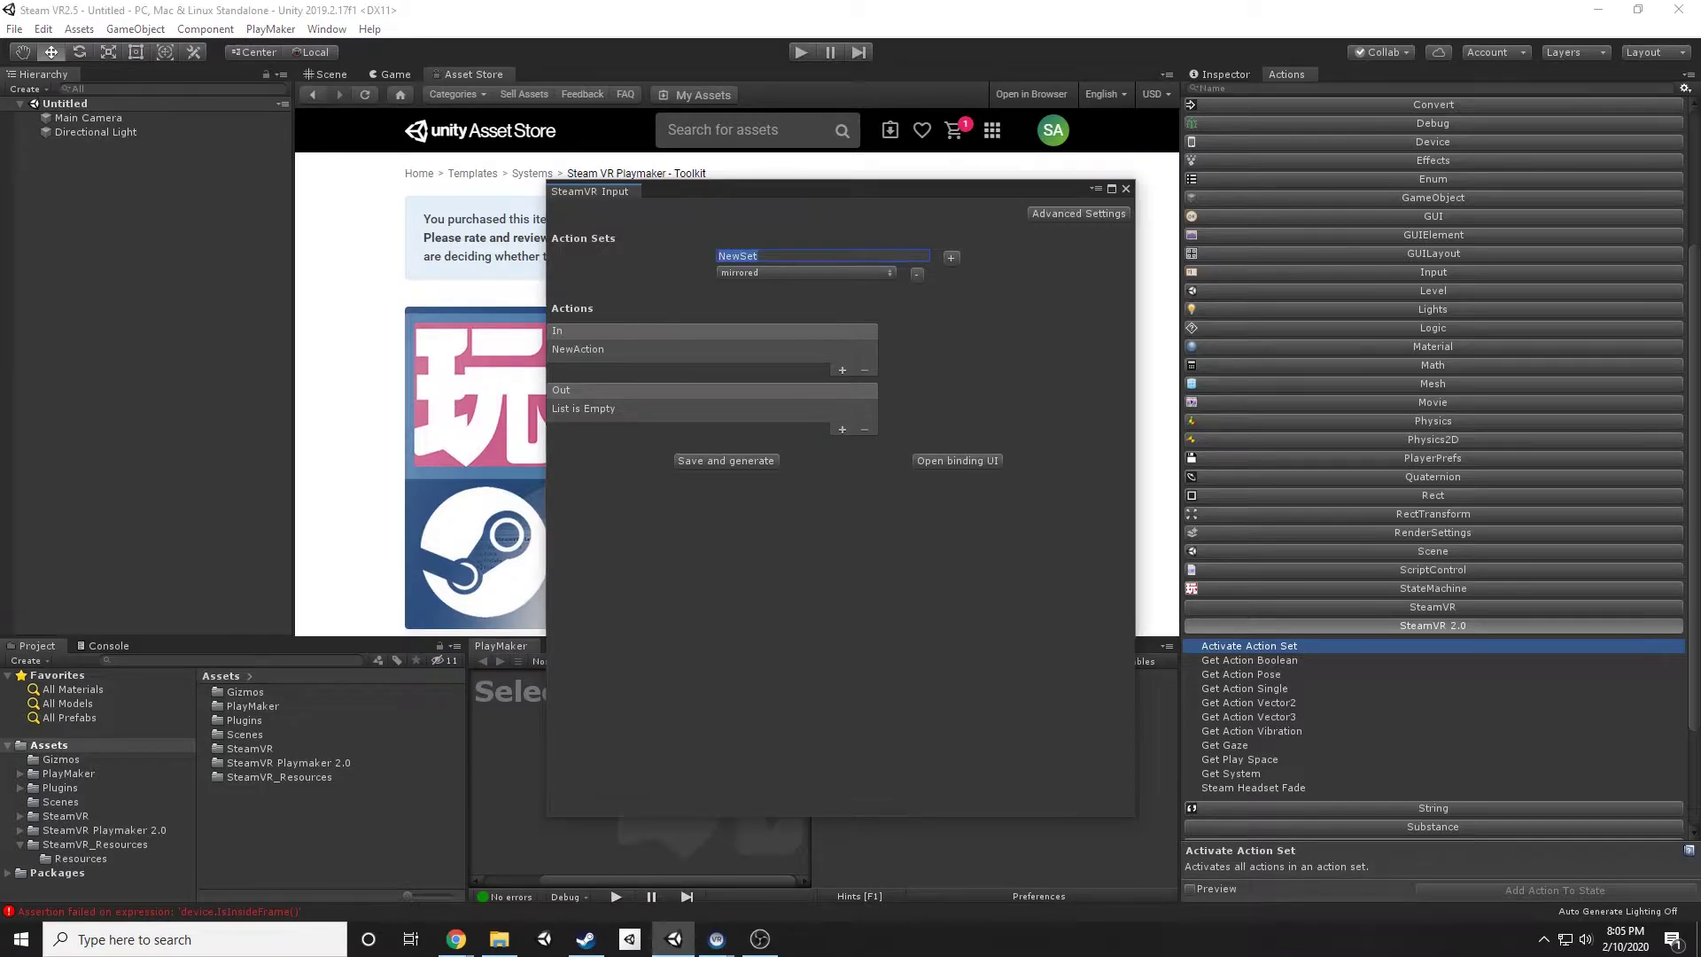
pyautogui.write('Toolkit')
# - Rename the Toolkit set's input action as Trigger and choose boolean as its type
pyautogui.click(579, 349)
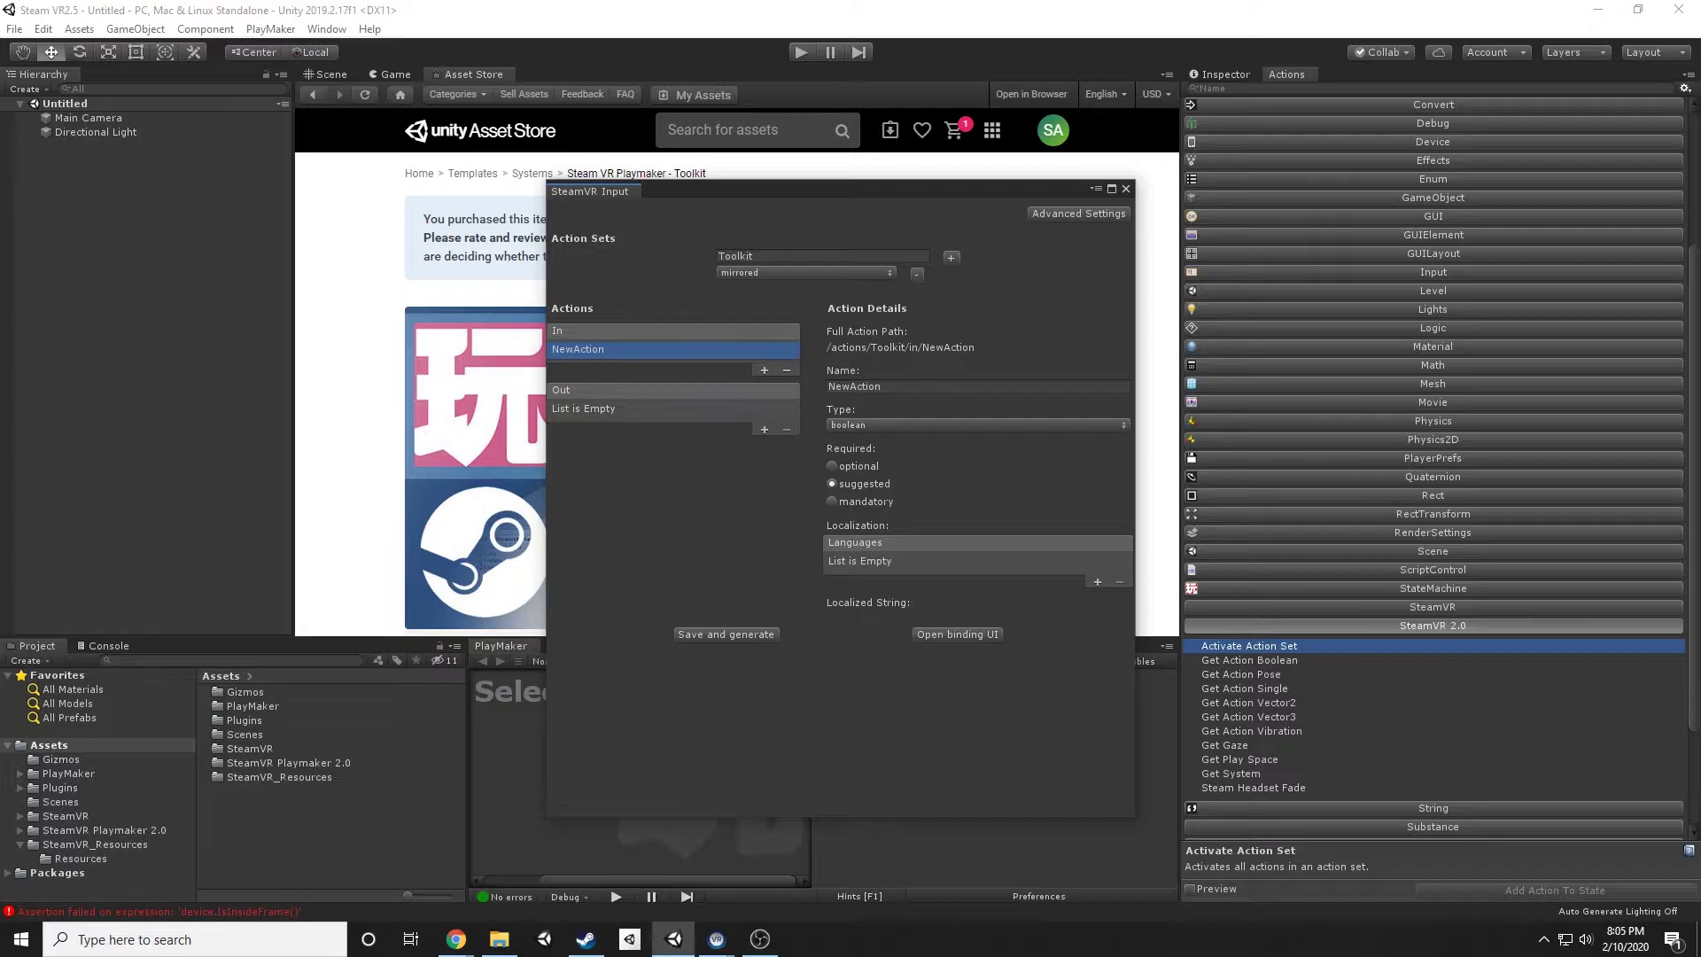
pyautogui.click(872, 386)
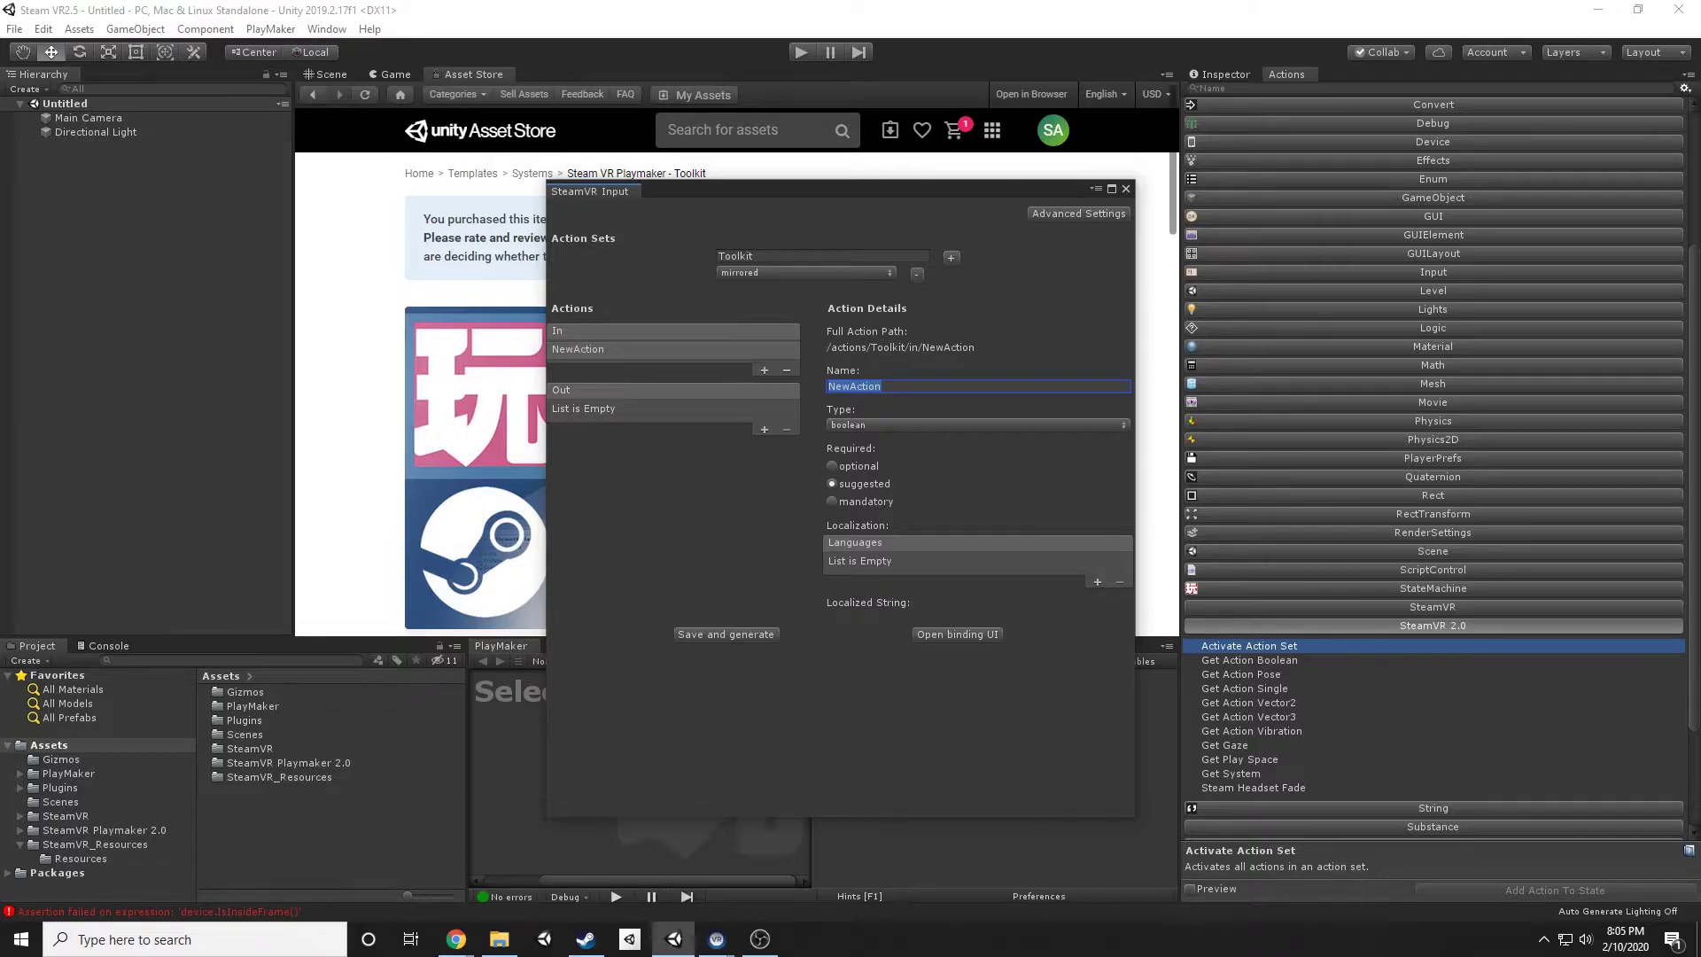
pyautogui.write('Trigger')
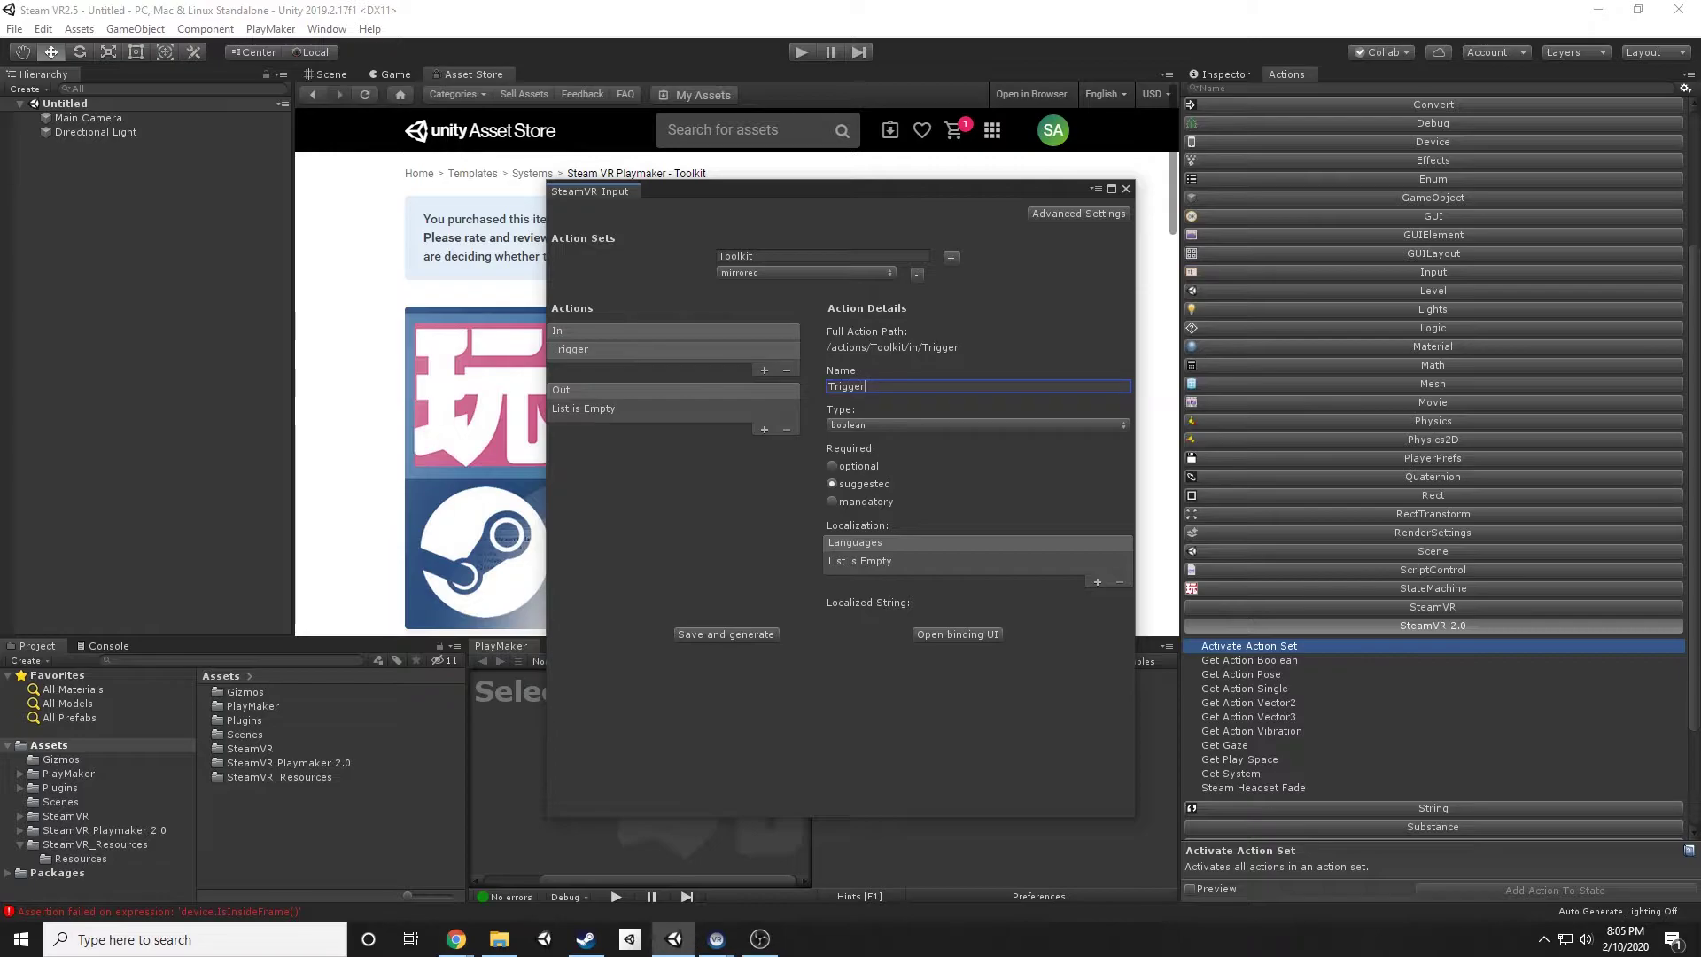
pyautogui.click(977, 425)
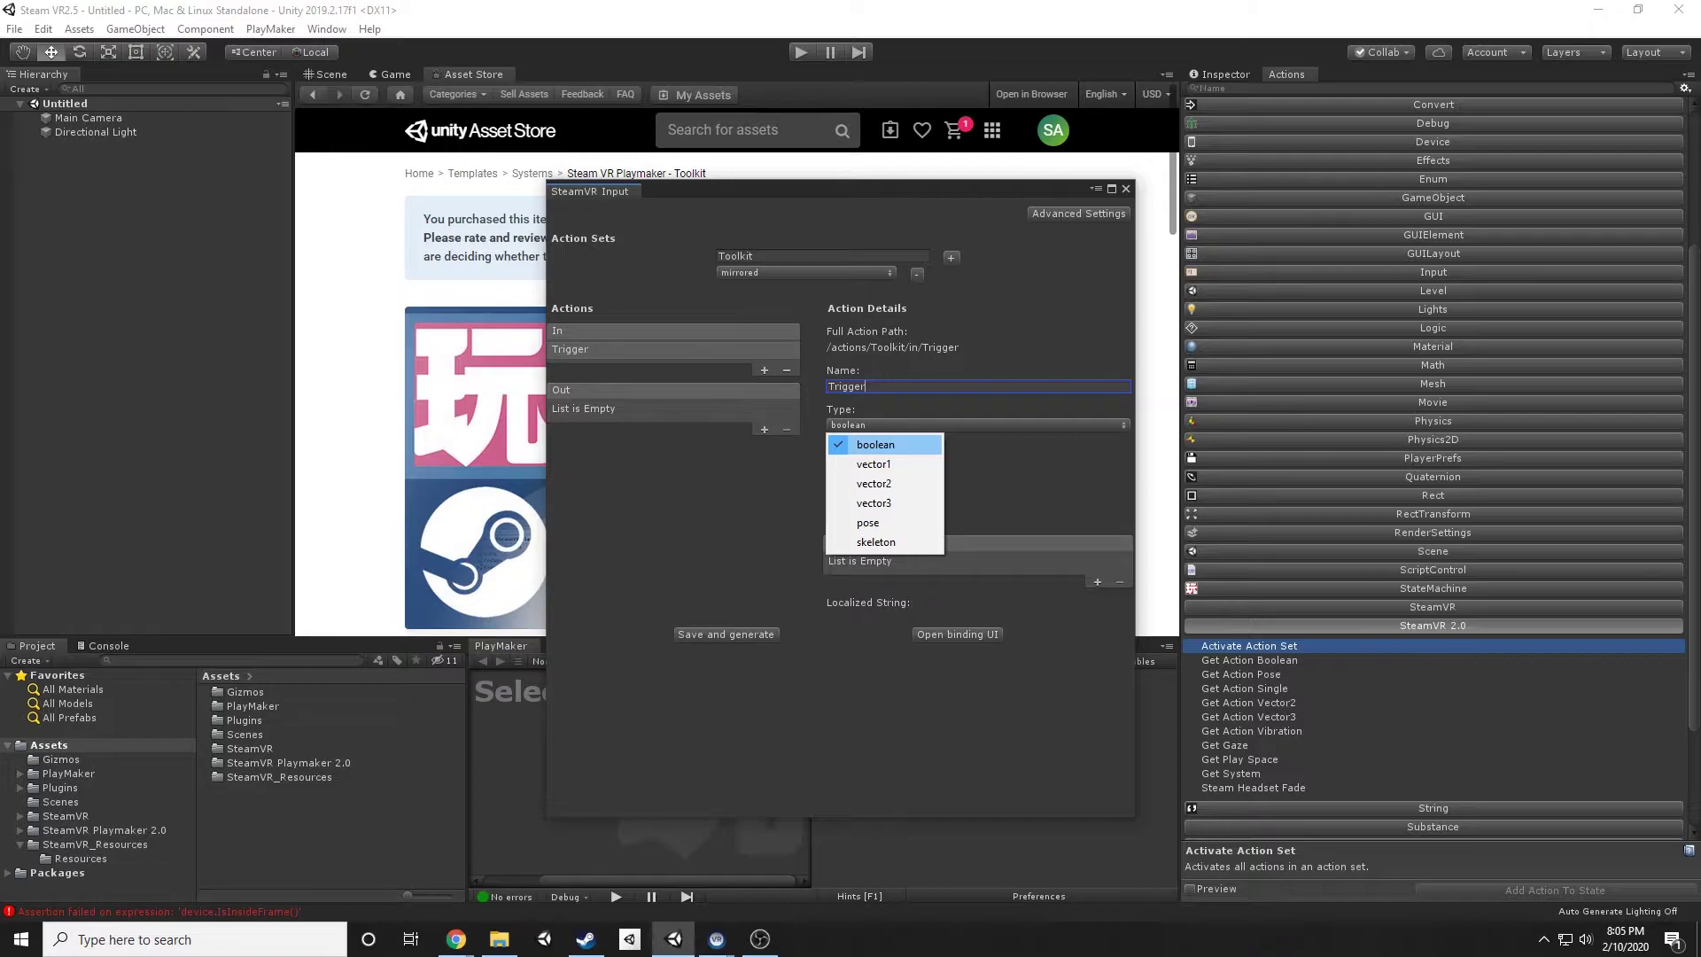
pyautogui.click(877, 445)
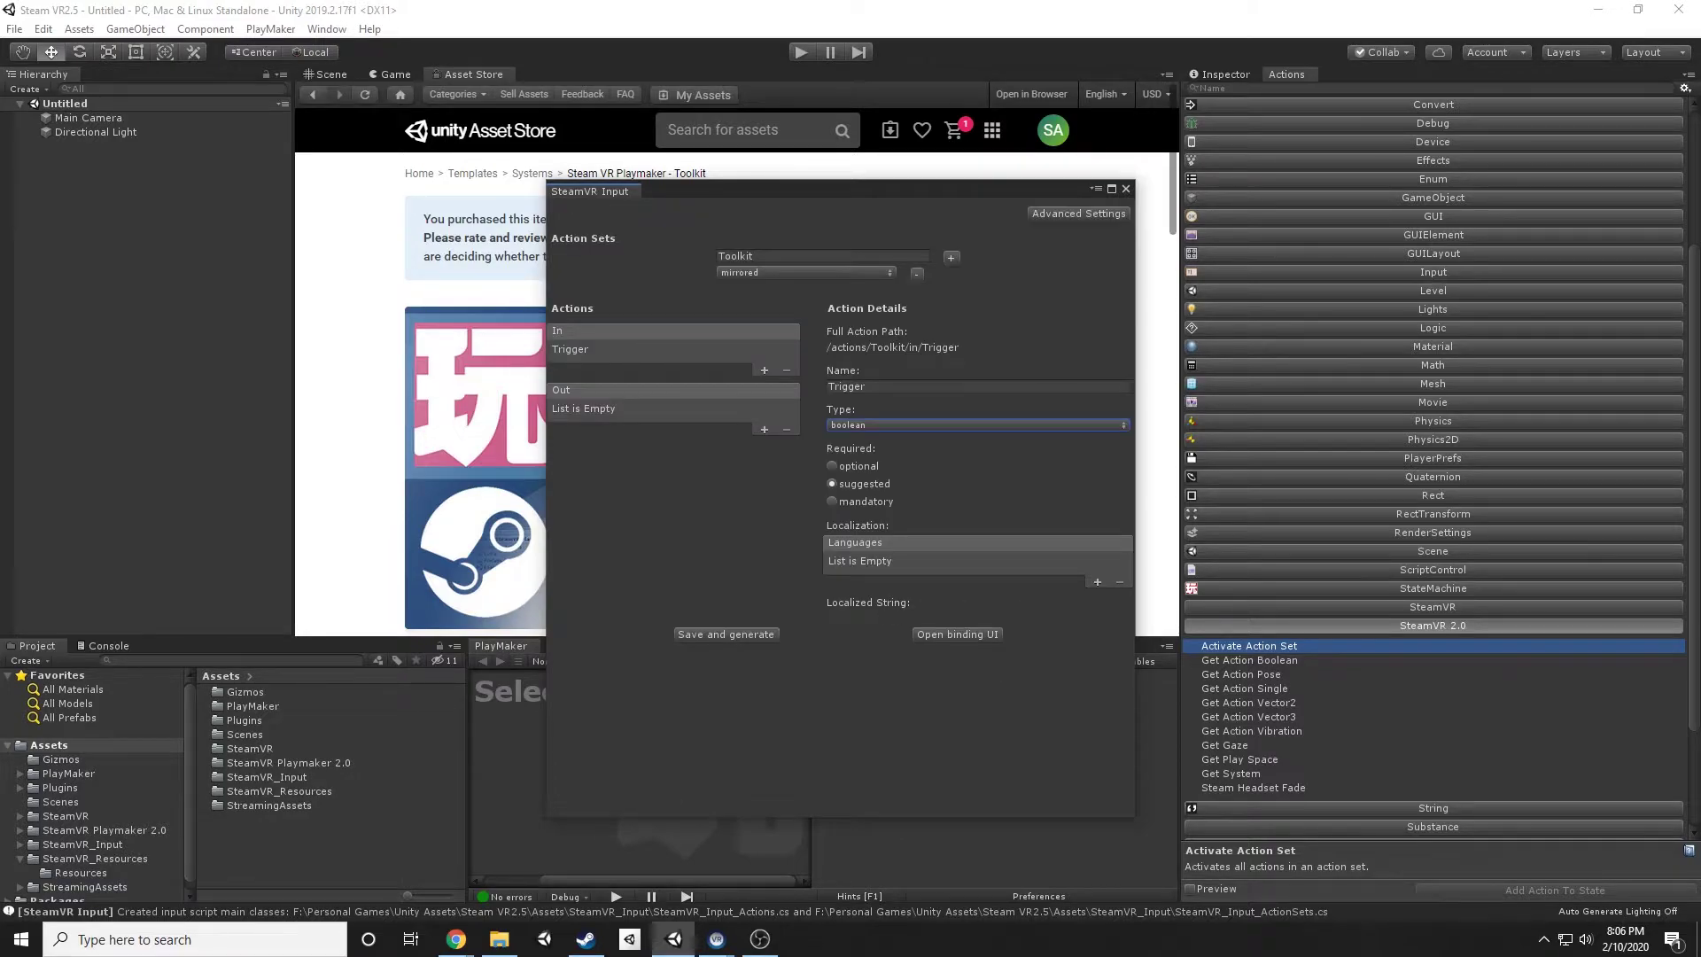
# - In the SteamVR binding interface, create a Vive controller binding with the trigger as a button for the trigger action, and replace the default binding
pyautogui.click(957, 634)
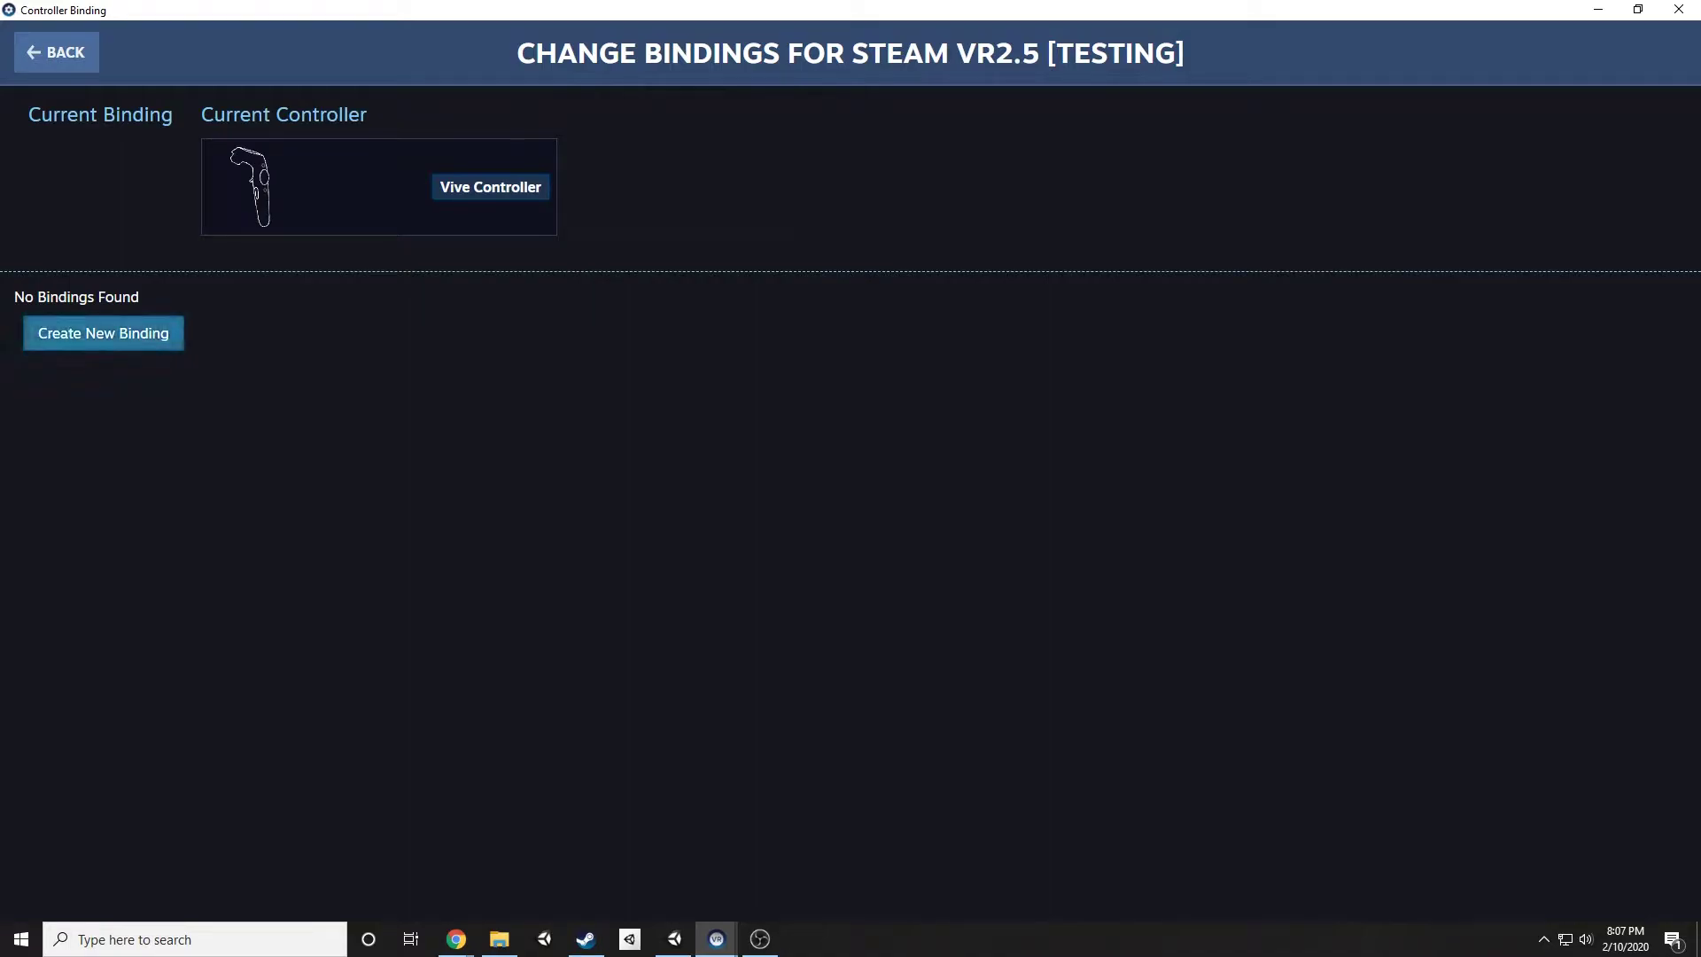
pyautogui.click(103, 333)
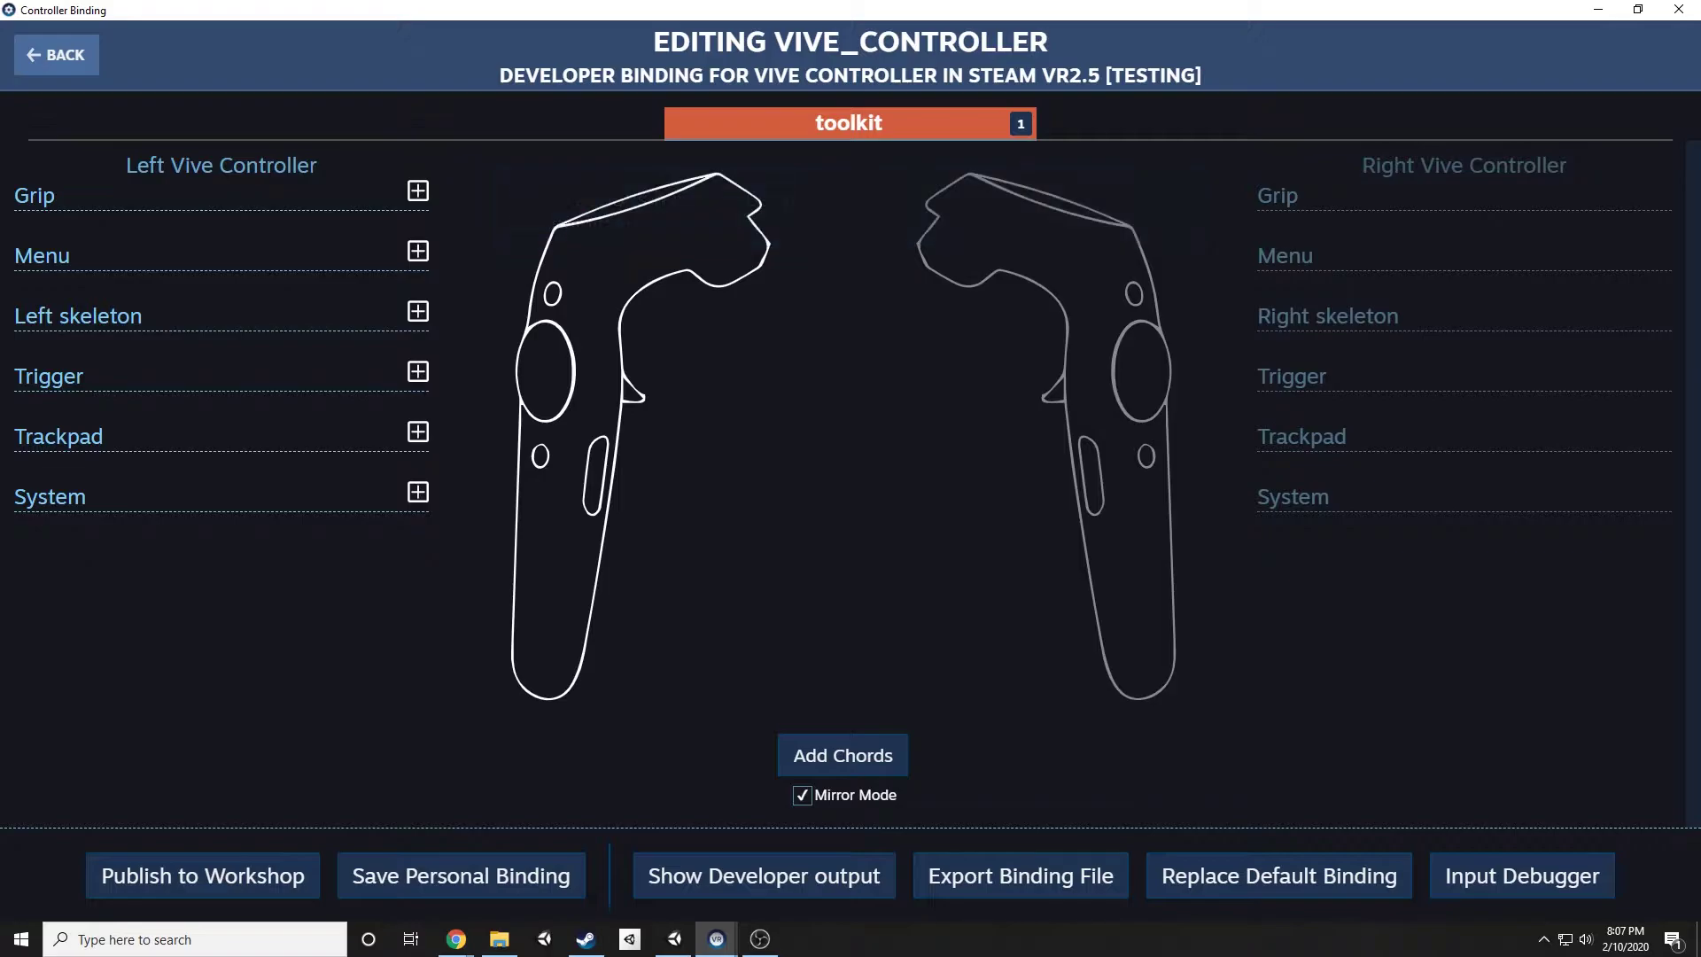
pyautogui.click(418, 371)
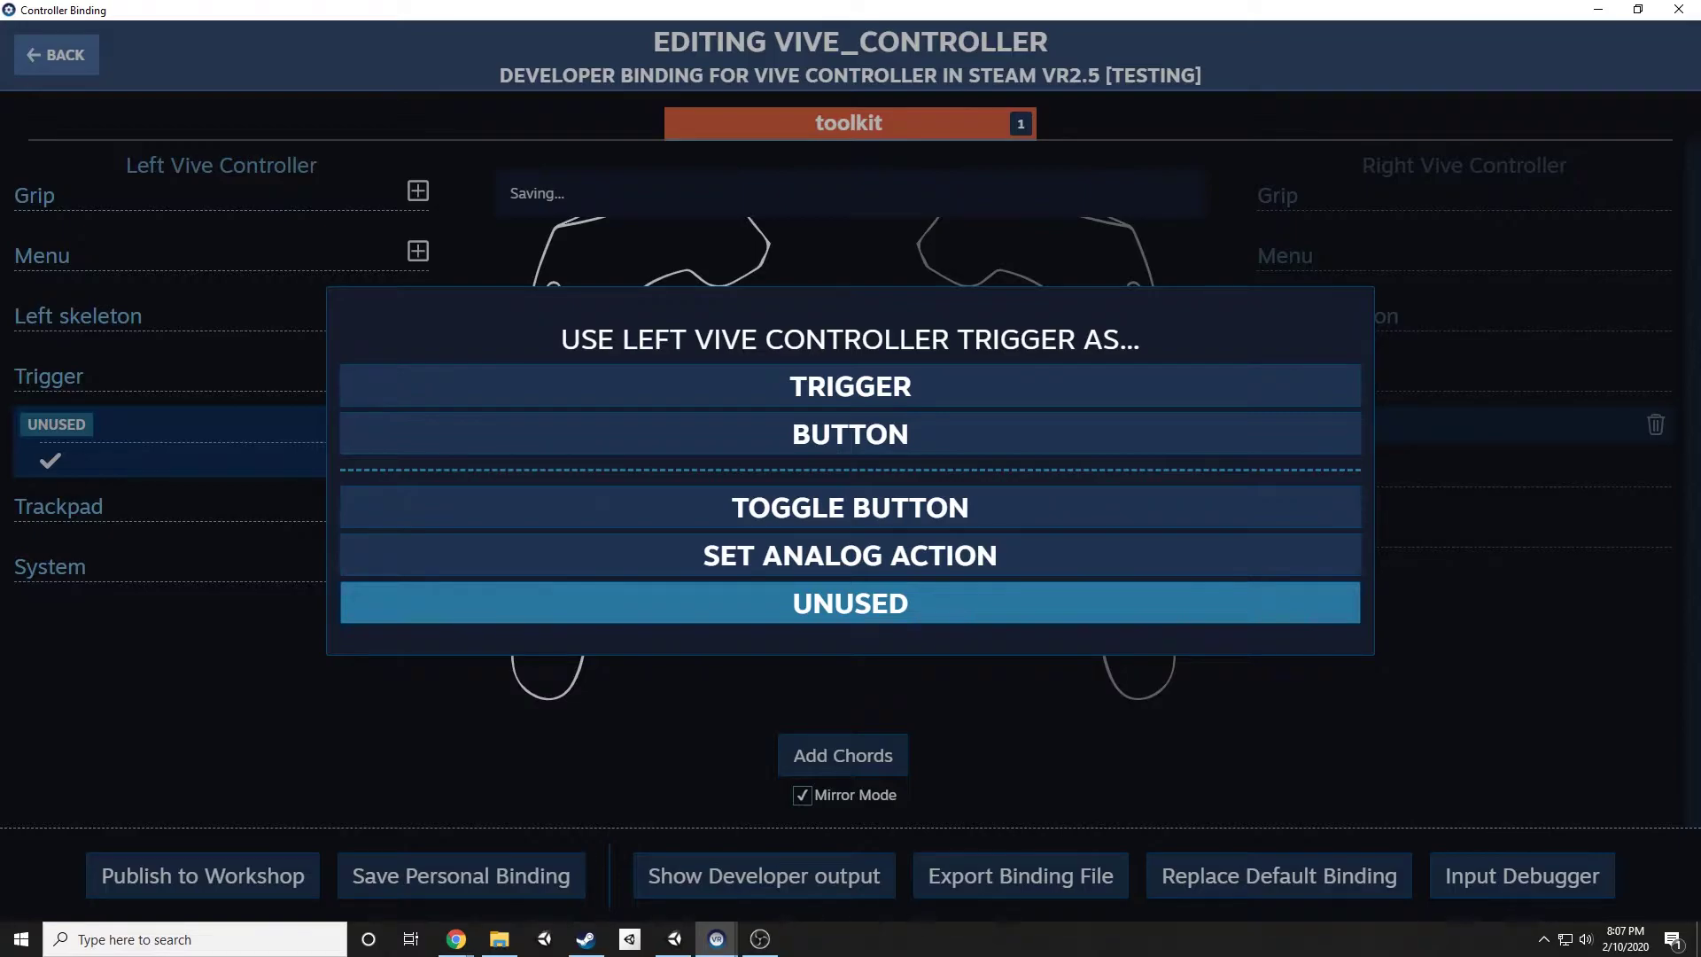
pyautogui.click(850, 434)
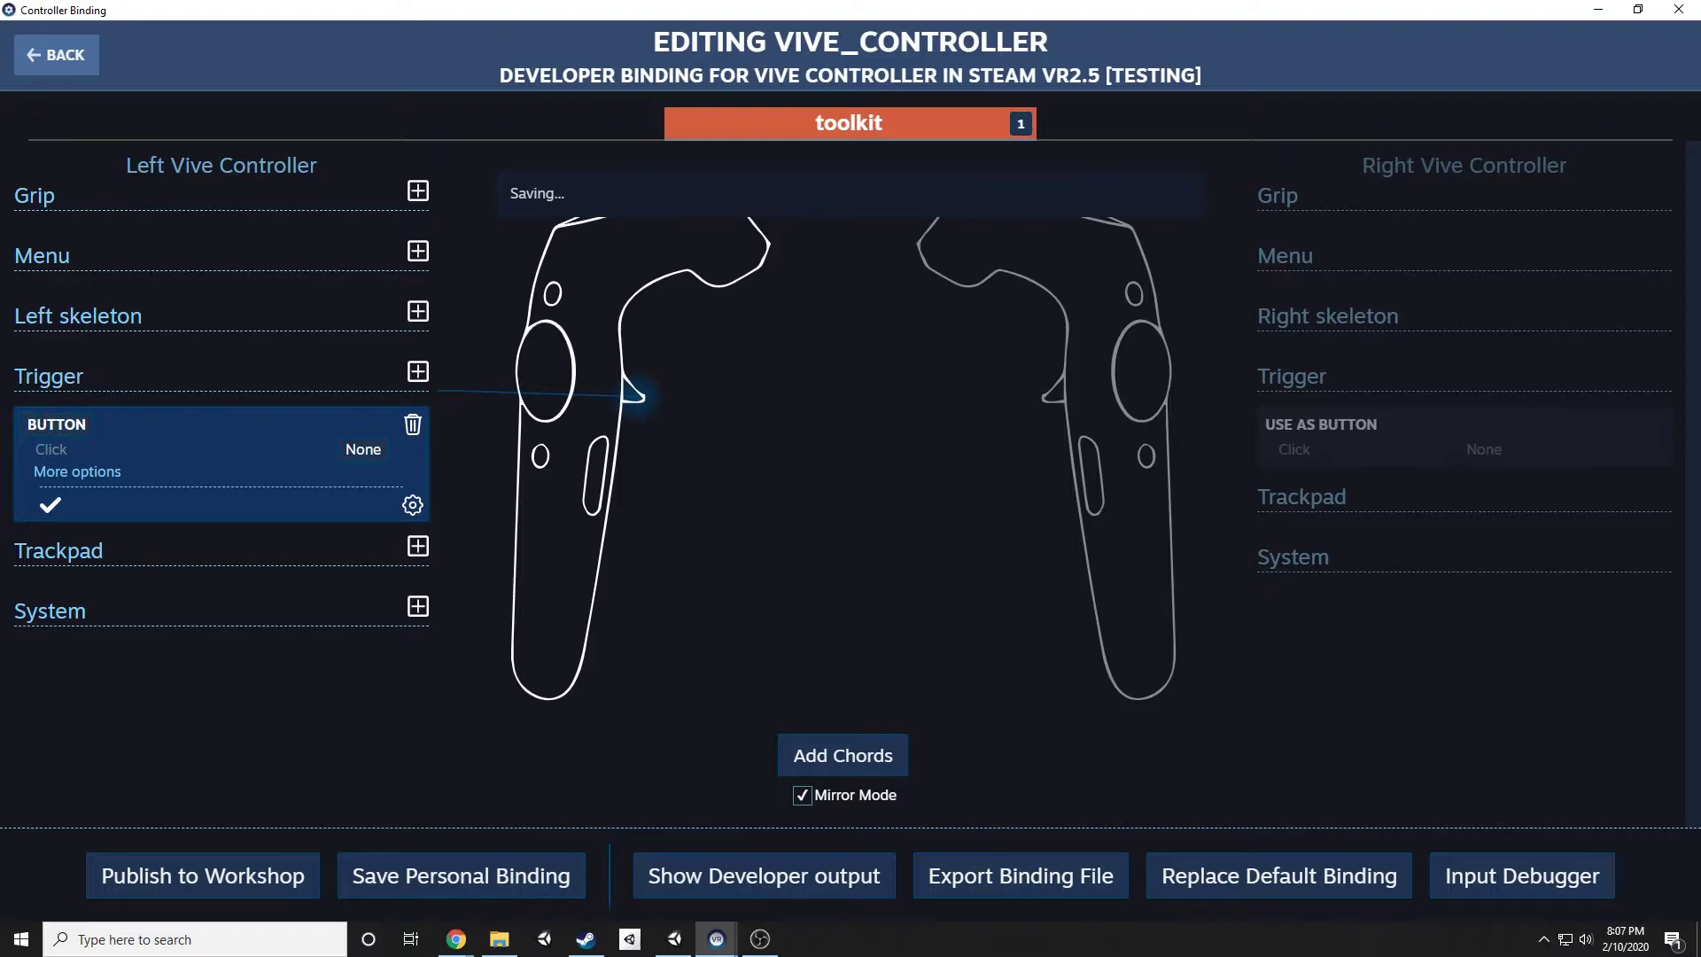
pyautogui.click(363, 449)
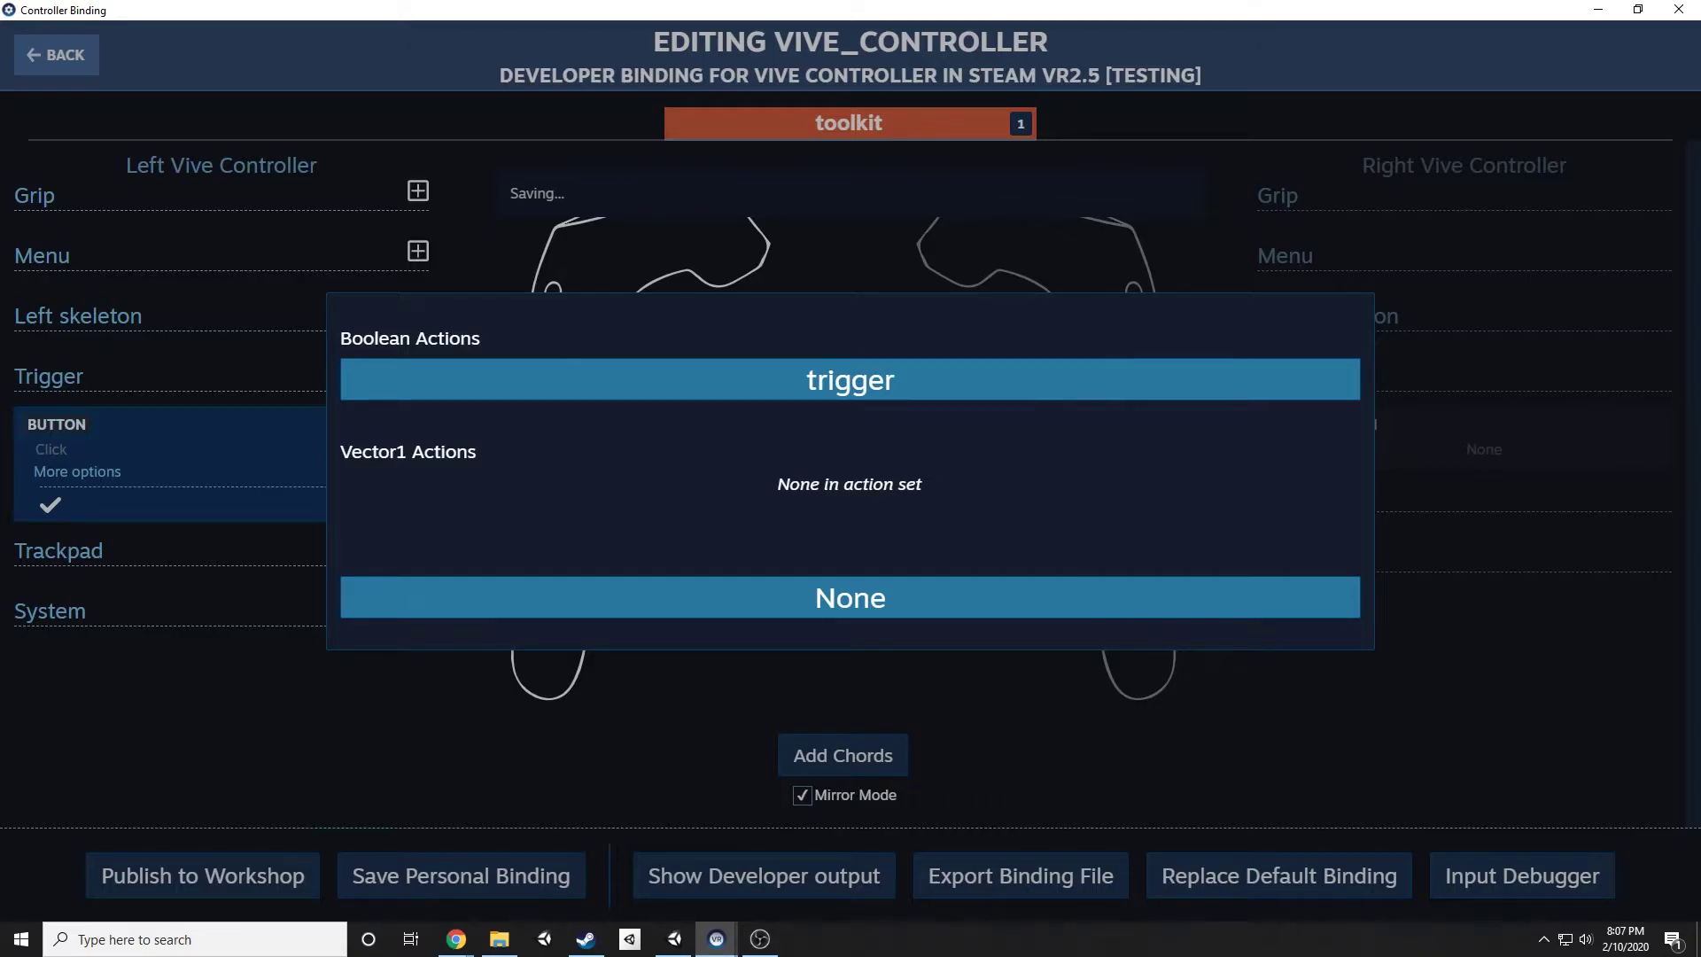
pyautogui.click(851, 379)
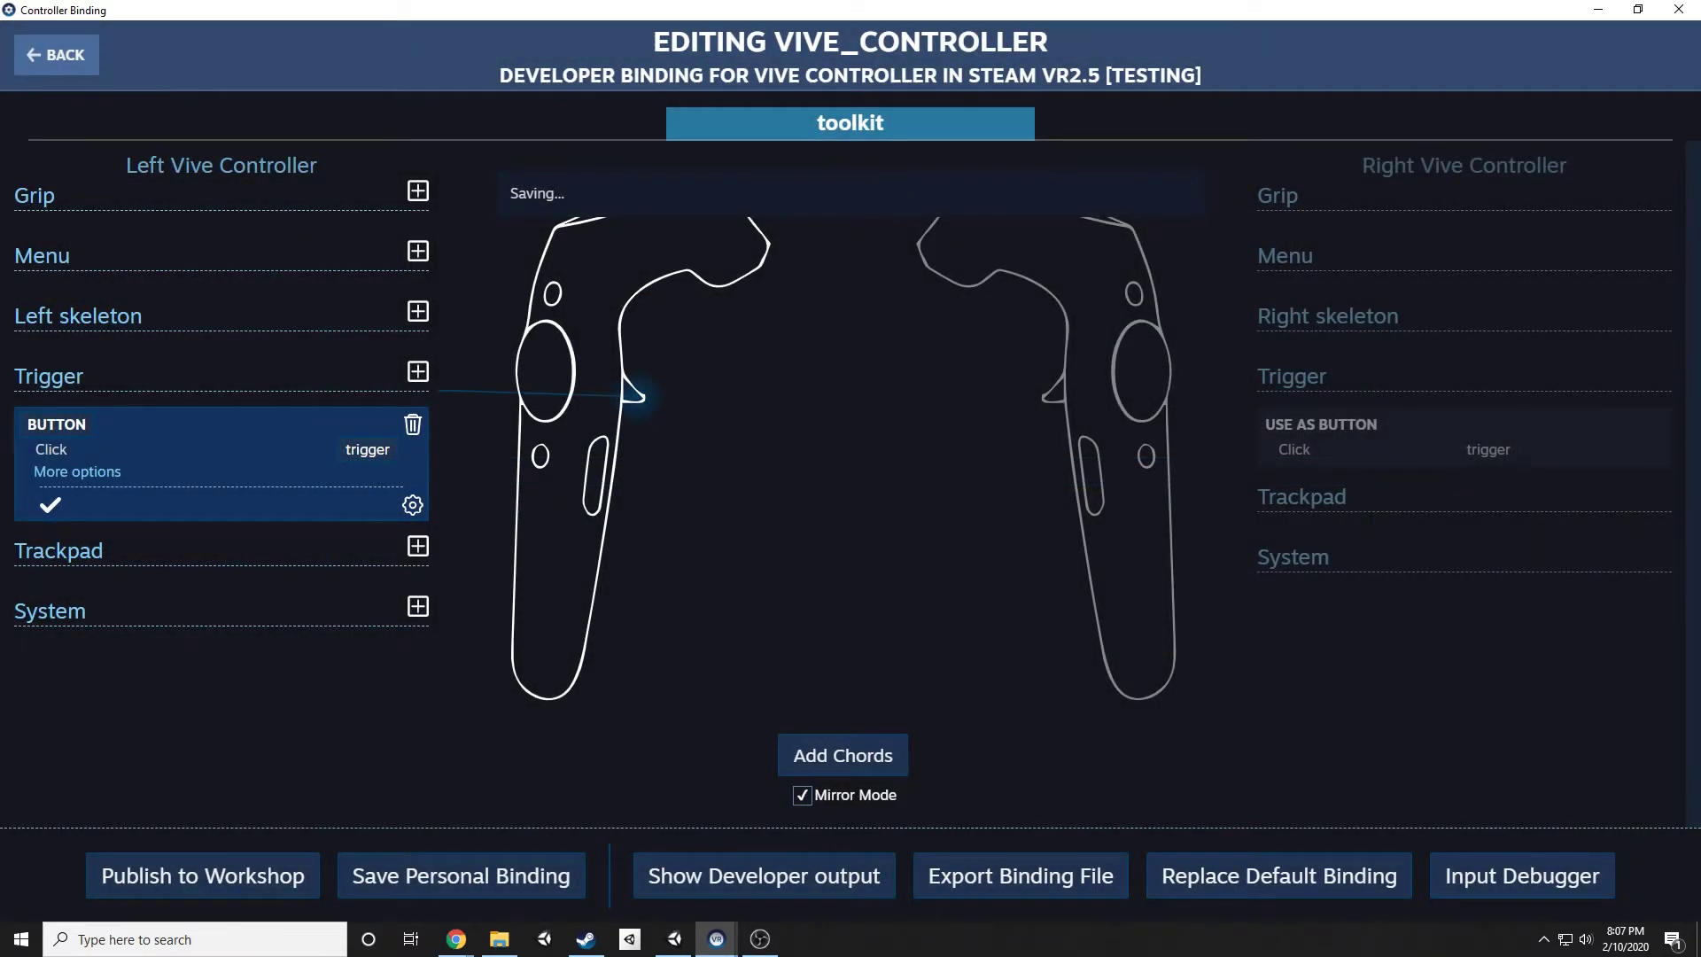
pyautogui.click(50, 505)
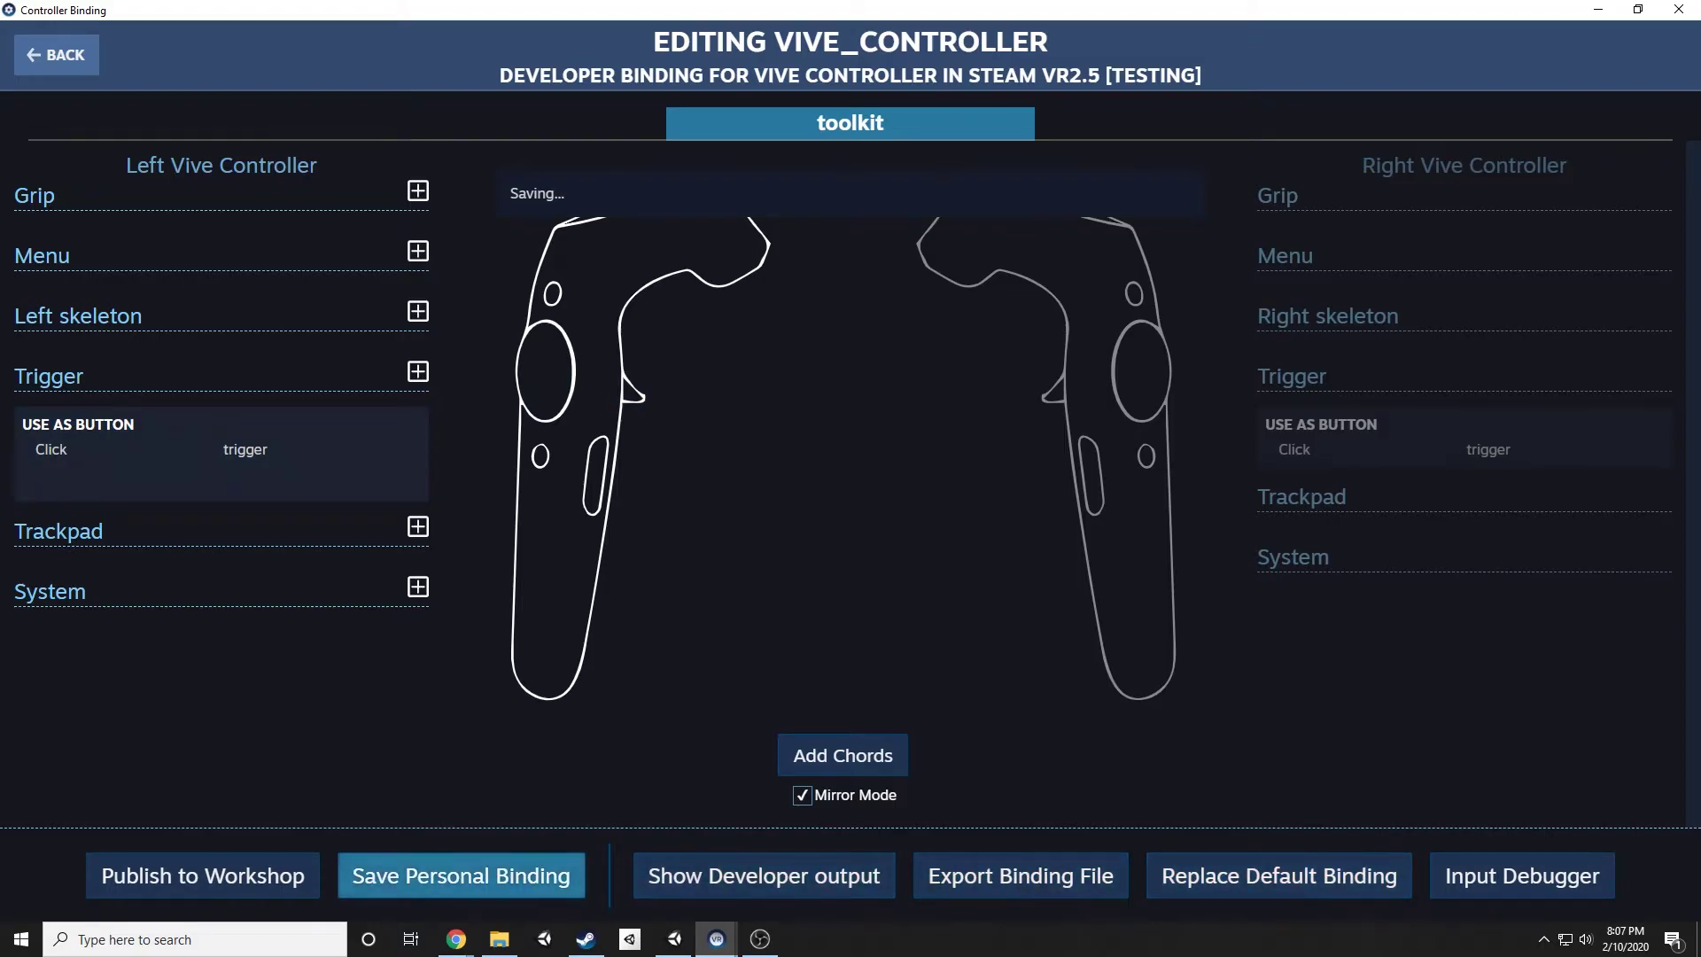
pyautogui.click(1278, 875)
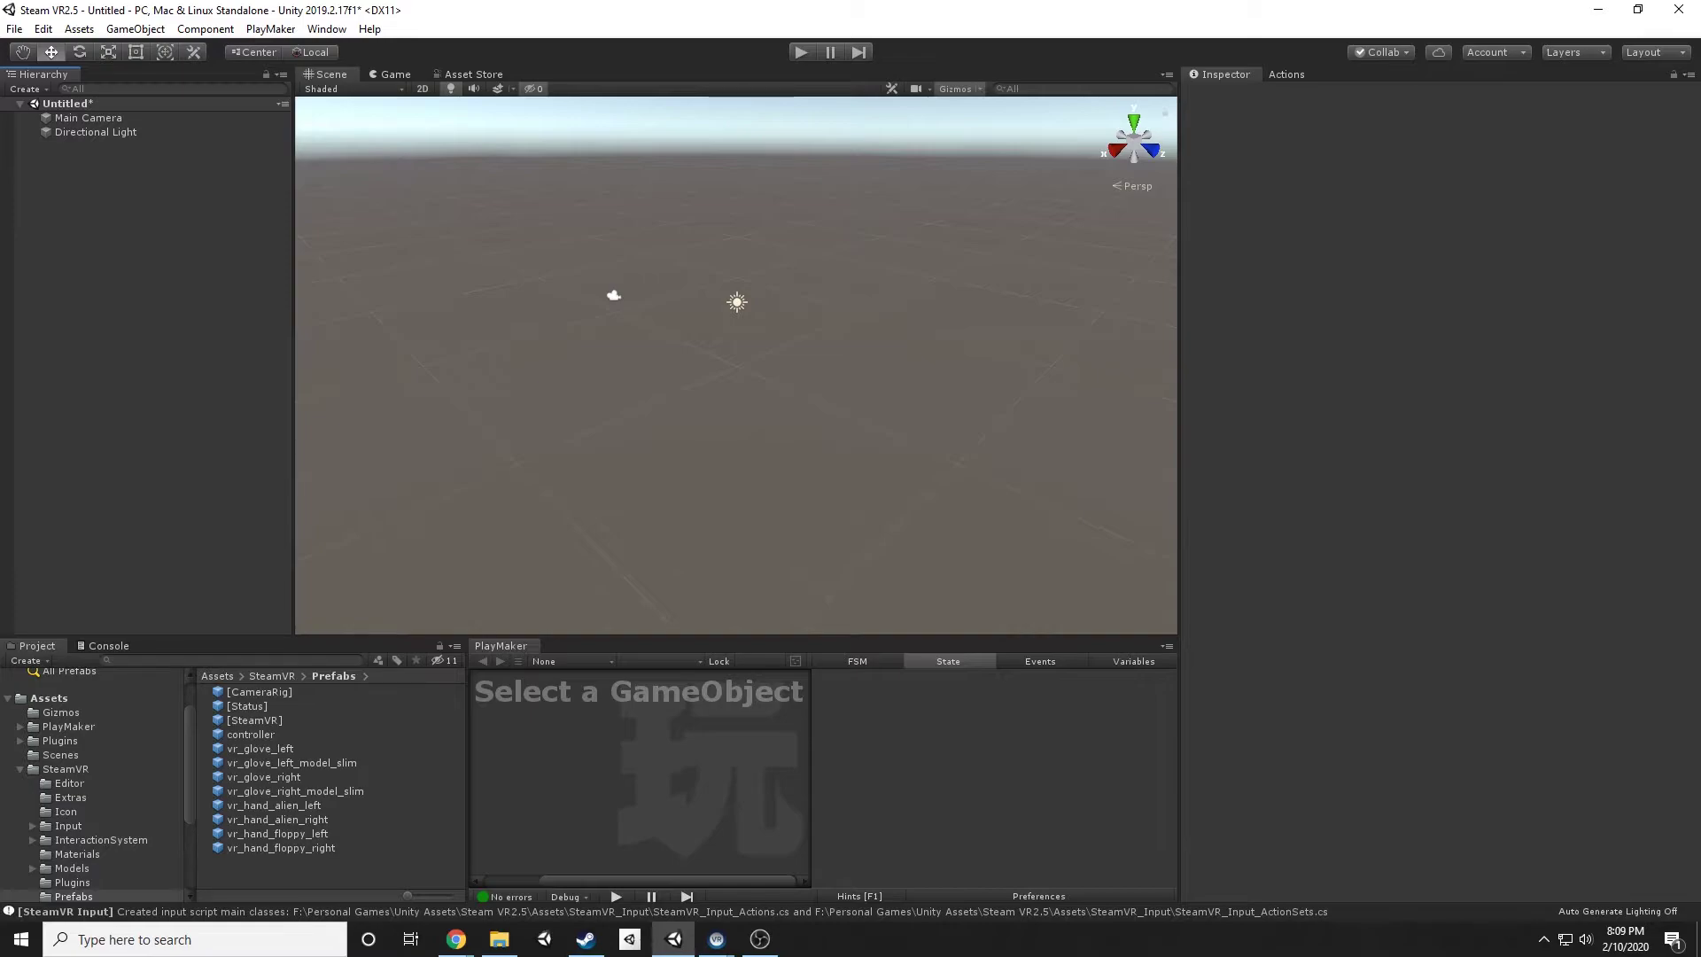
# - Add the SteamVR [CameraRig] prefab to the scene hierarchy and delete the Main Camera
pyautogui.moveTo(259, 692); pyautogui.dragTo(102, 195)
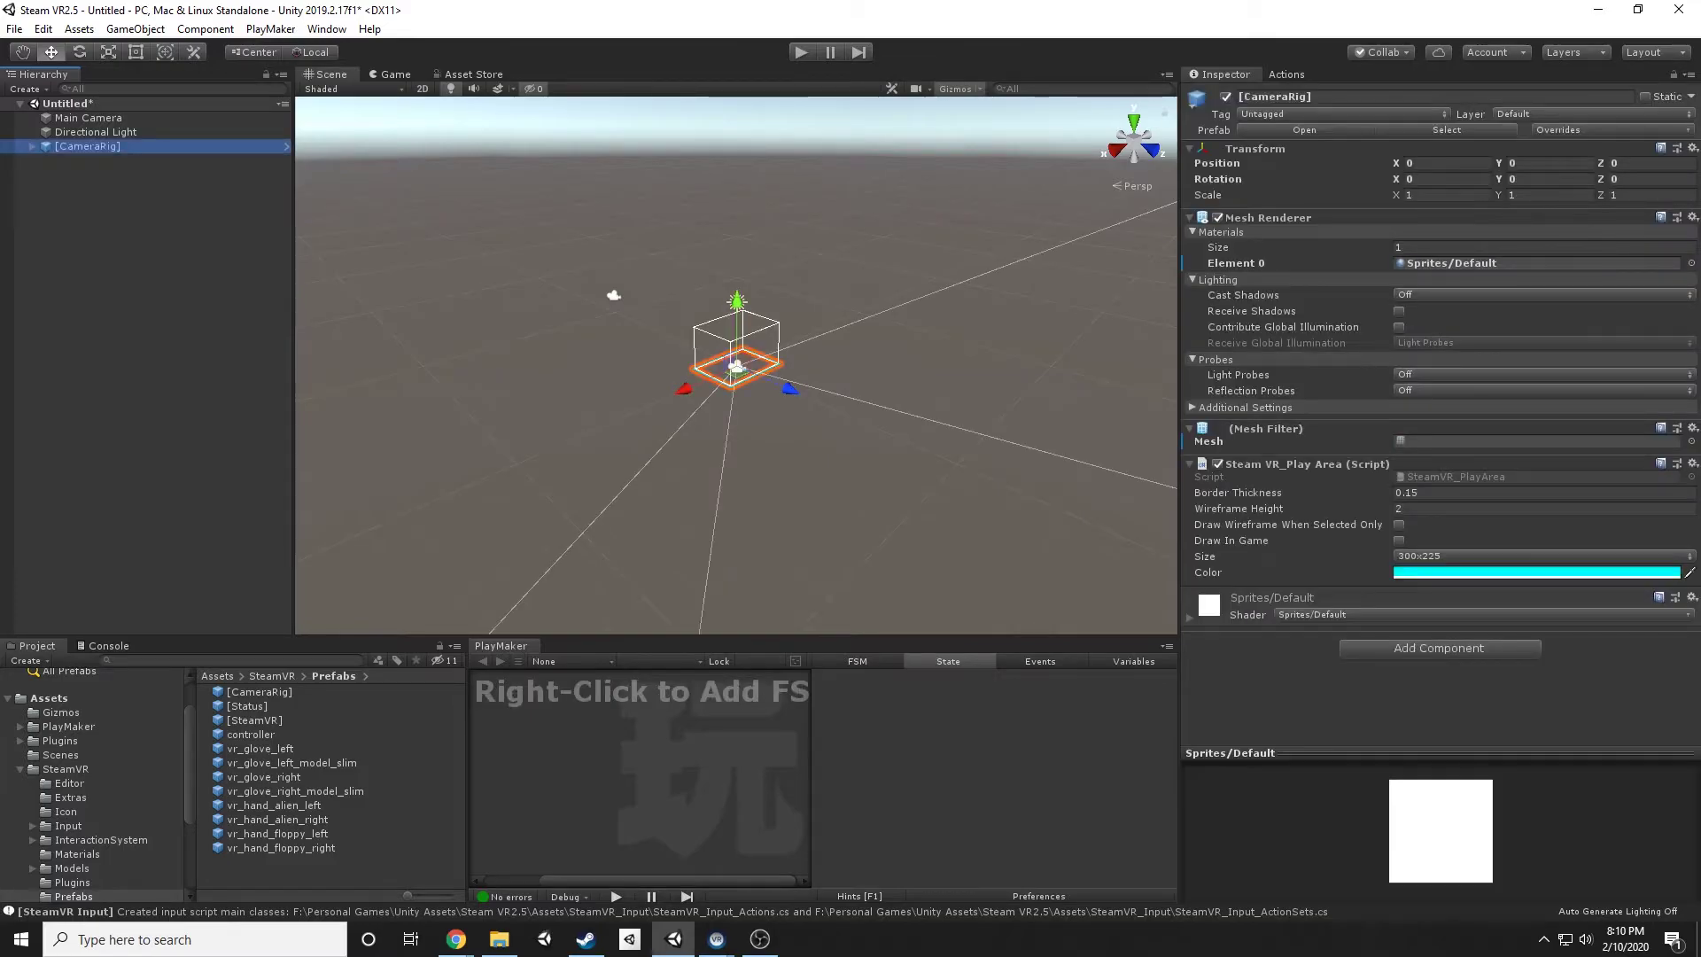
pyautogui.click(88, 118)
pyautogui.press('Delete')
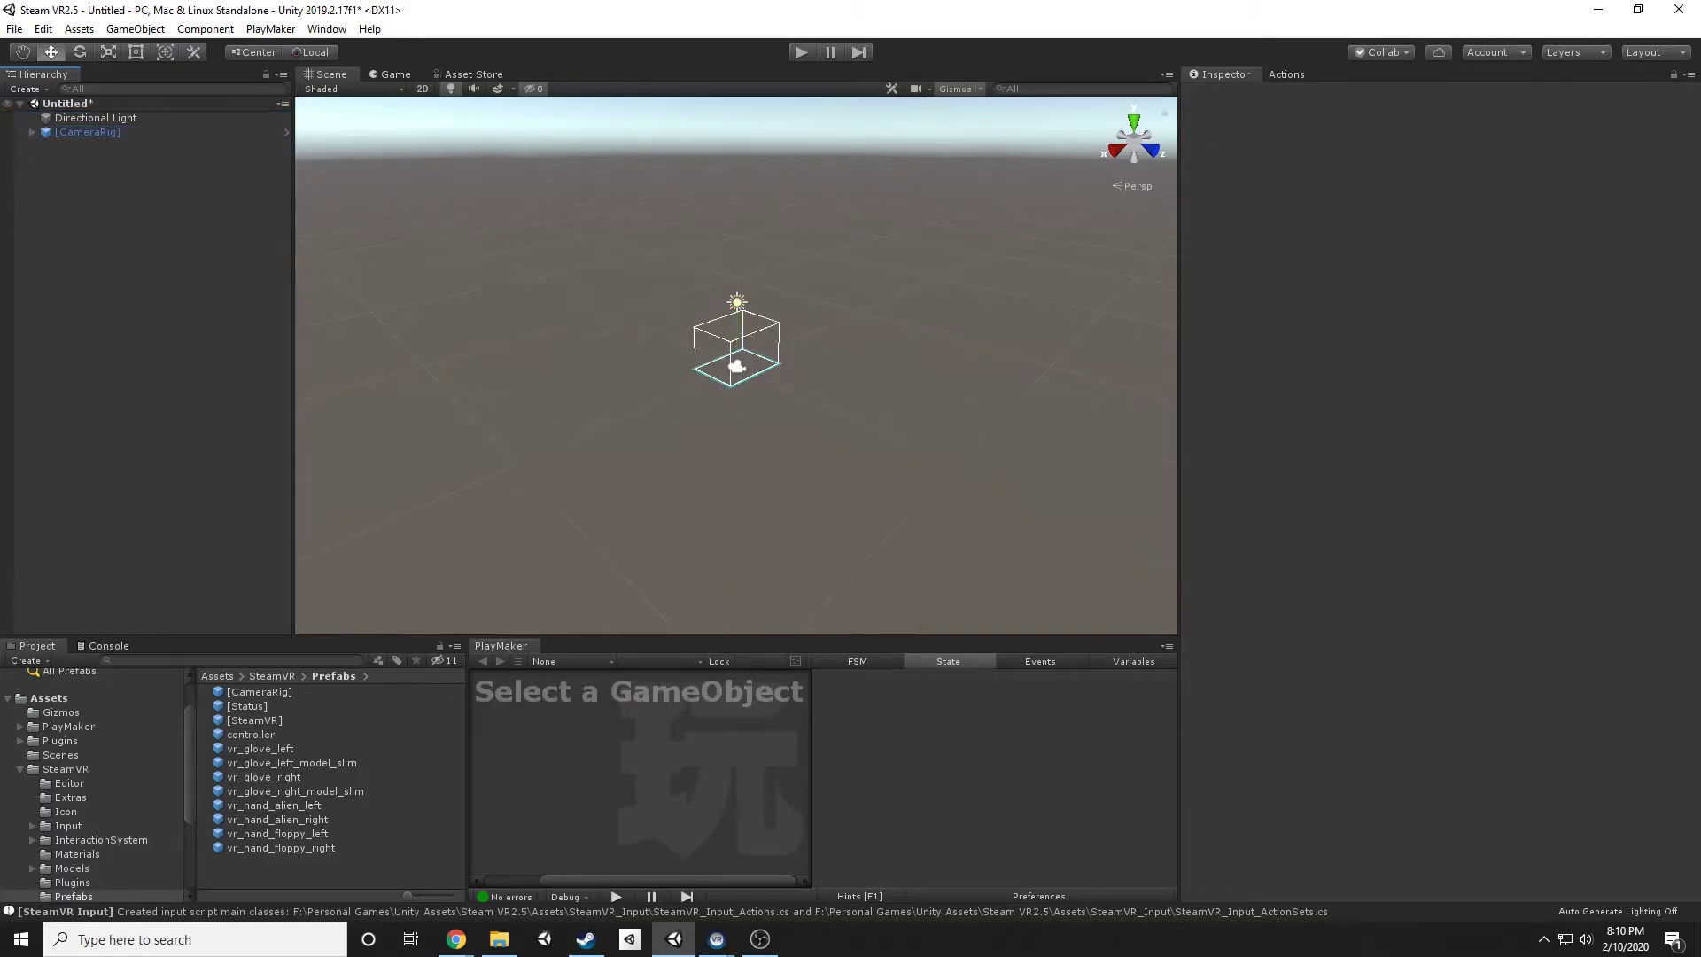
# - Tag the [CameraRig] object as MainCamera
pyautogui.click(88, 132)
pyautogui.click(1343, 115)
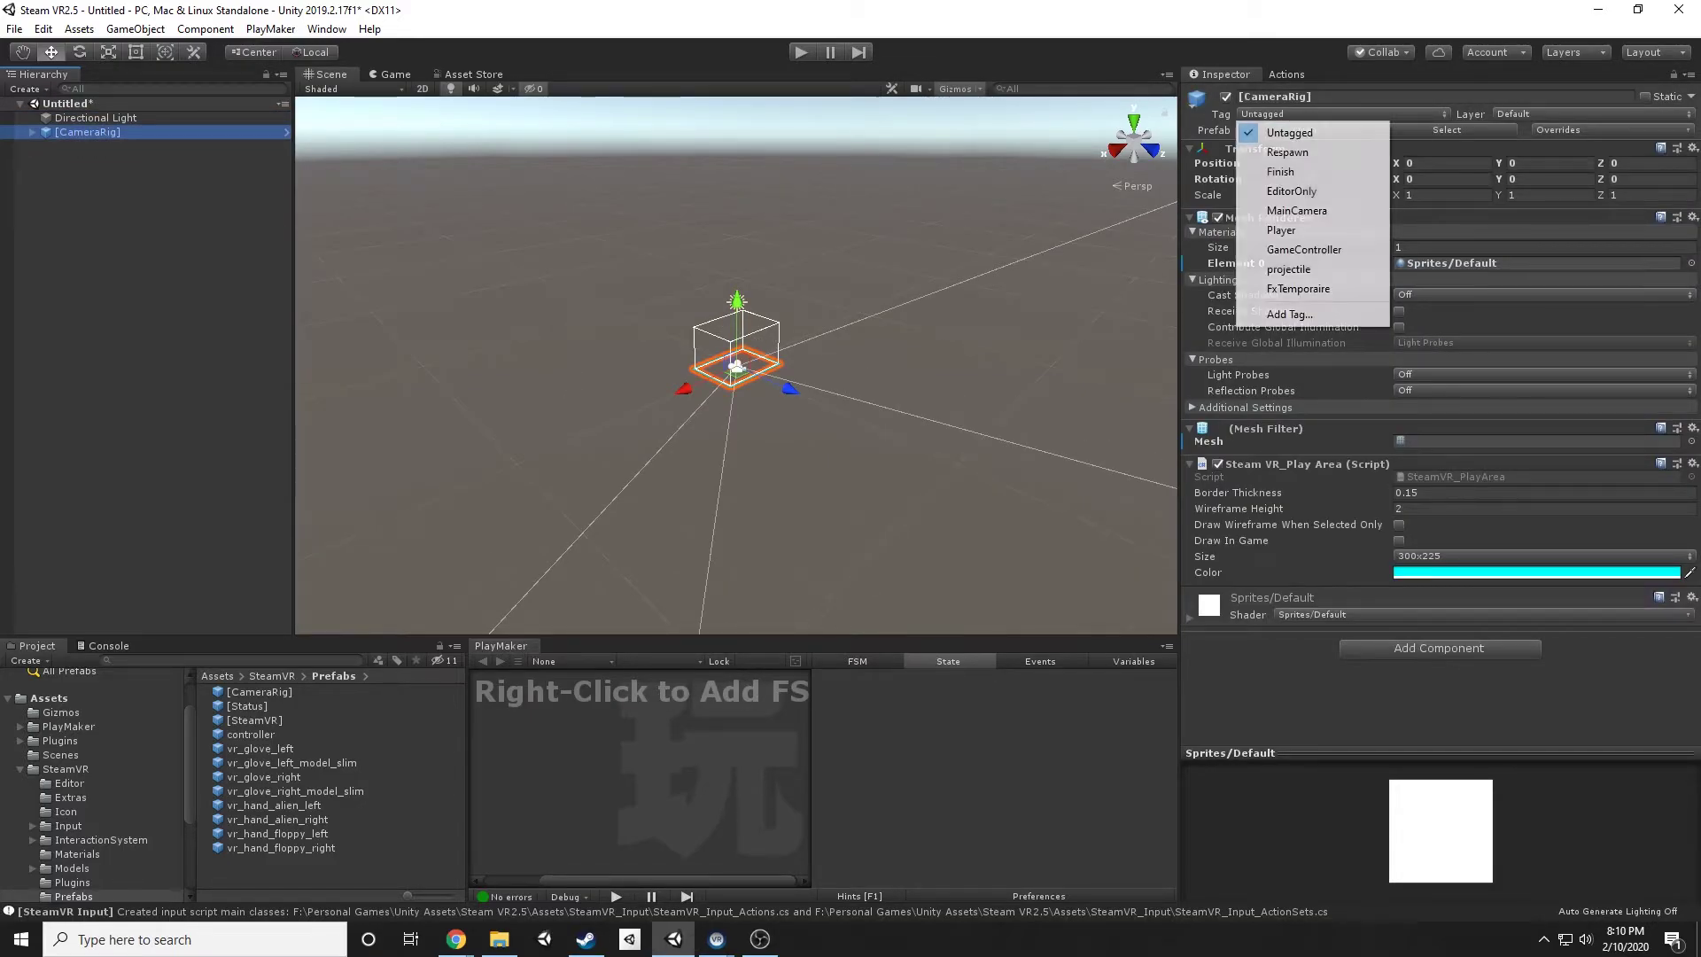
pyautogui.click(1296, 210)
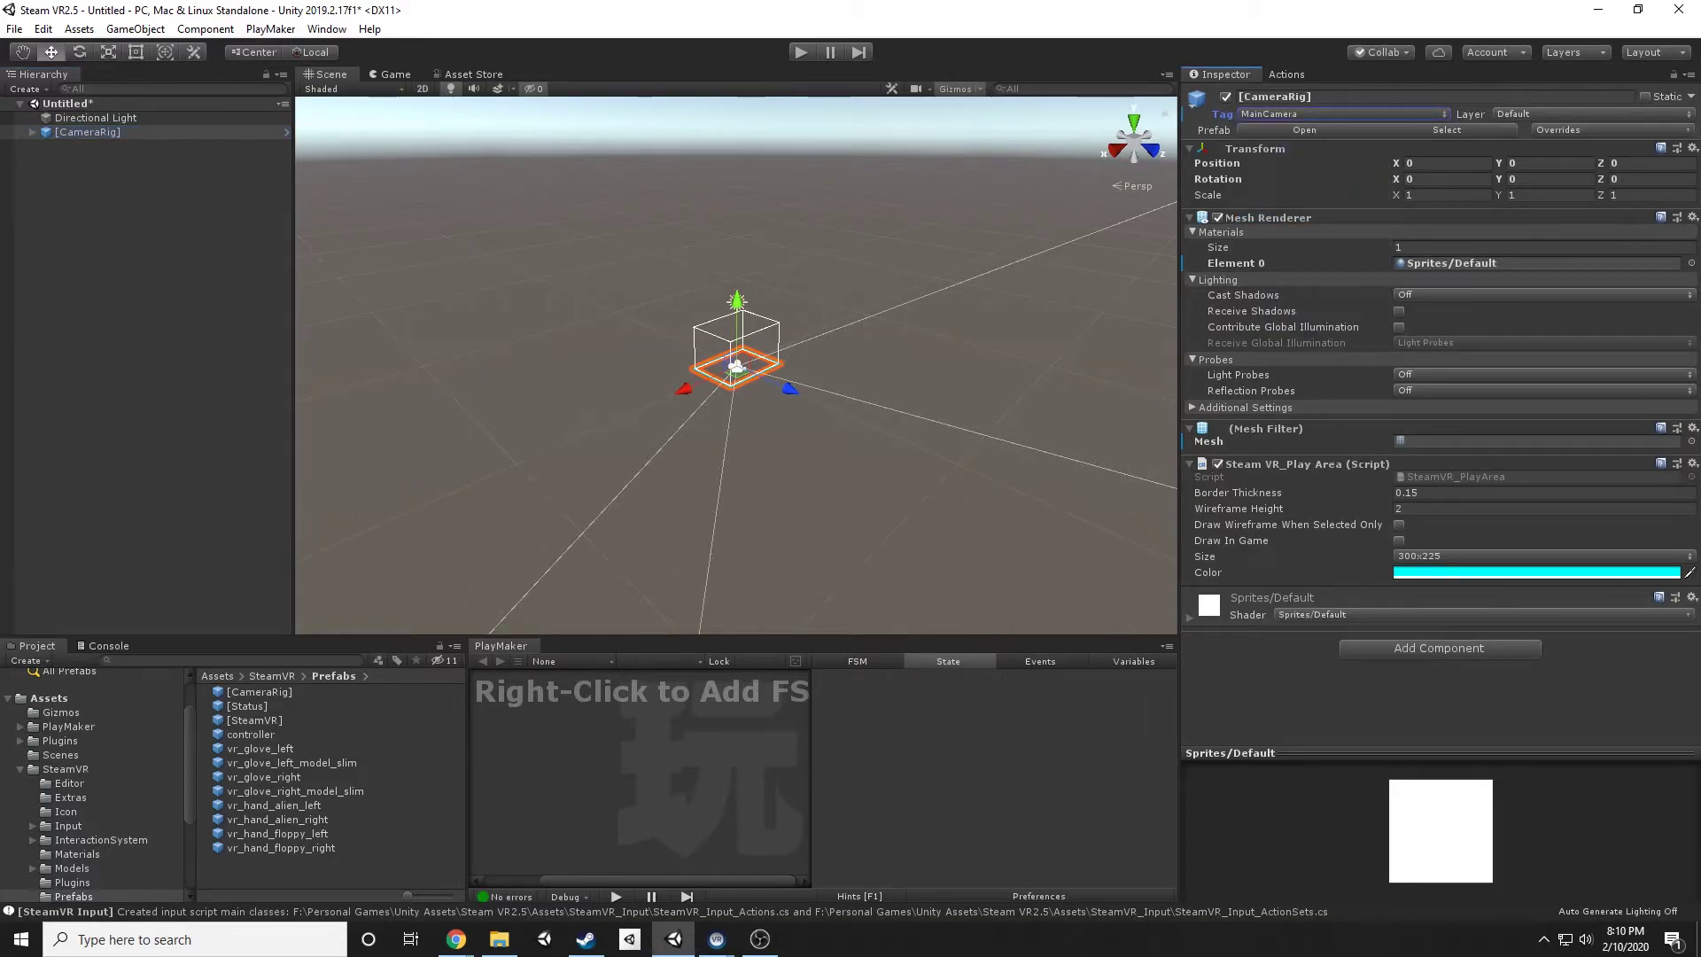
# - Add a PlayMaker FSM to the Controller (right) object inside [CameraRig], enlarging the PlayMaker editor area
pyautogui.click(33, 132)
pyautogui.click(106, 146)
pyautogui.click(110, 160)
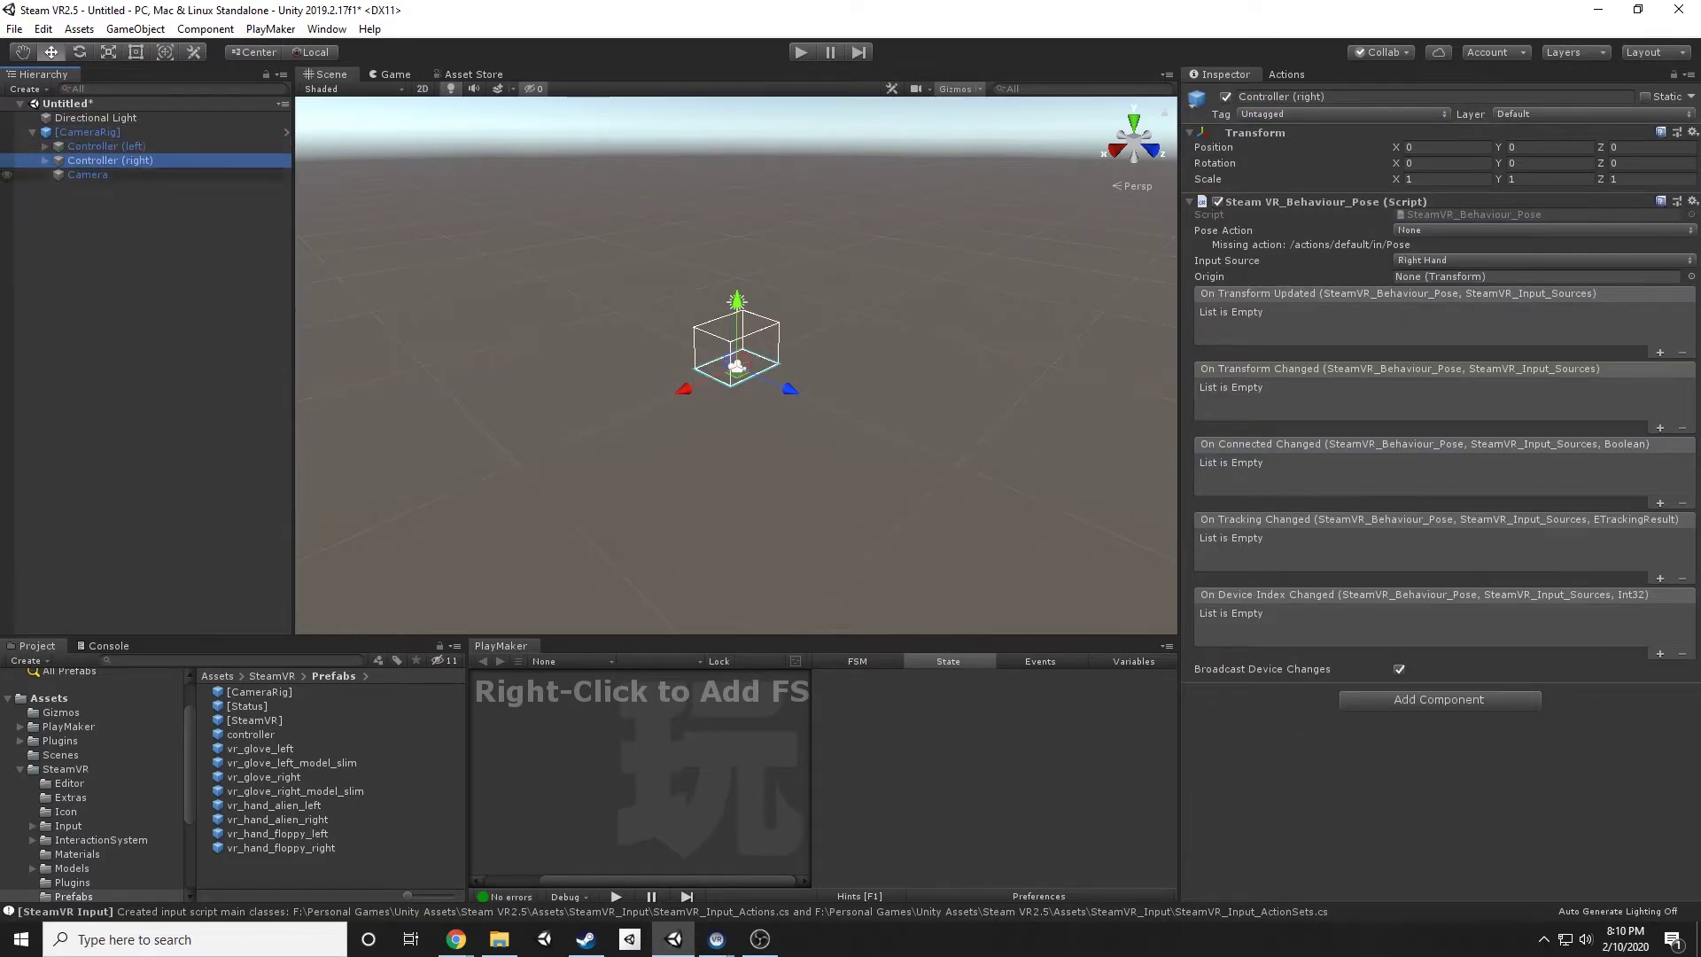
pyautogui.moveTo(674, 635); pyautogui.dragTo(673, 435)
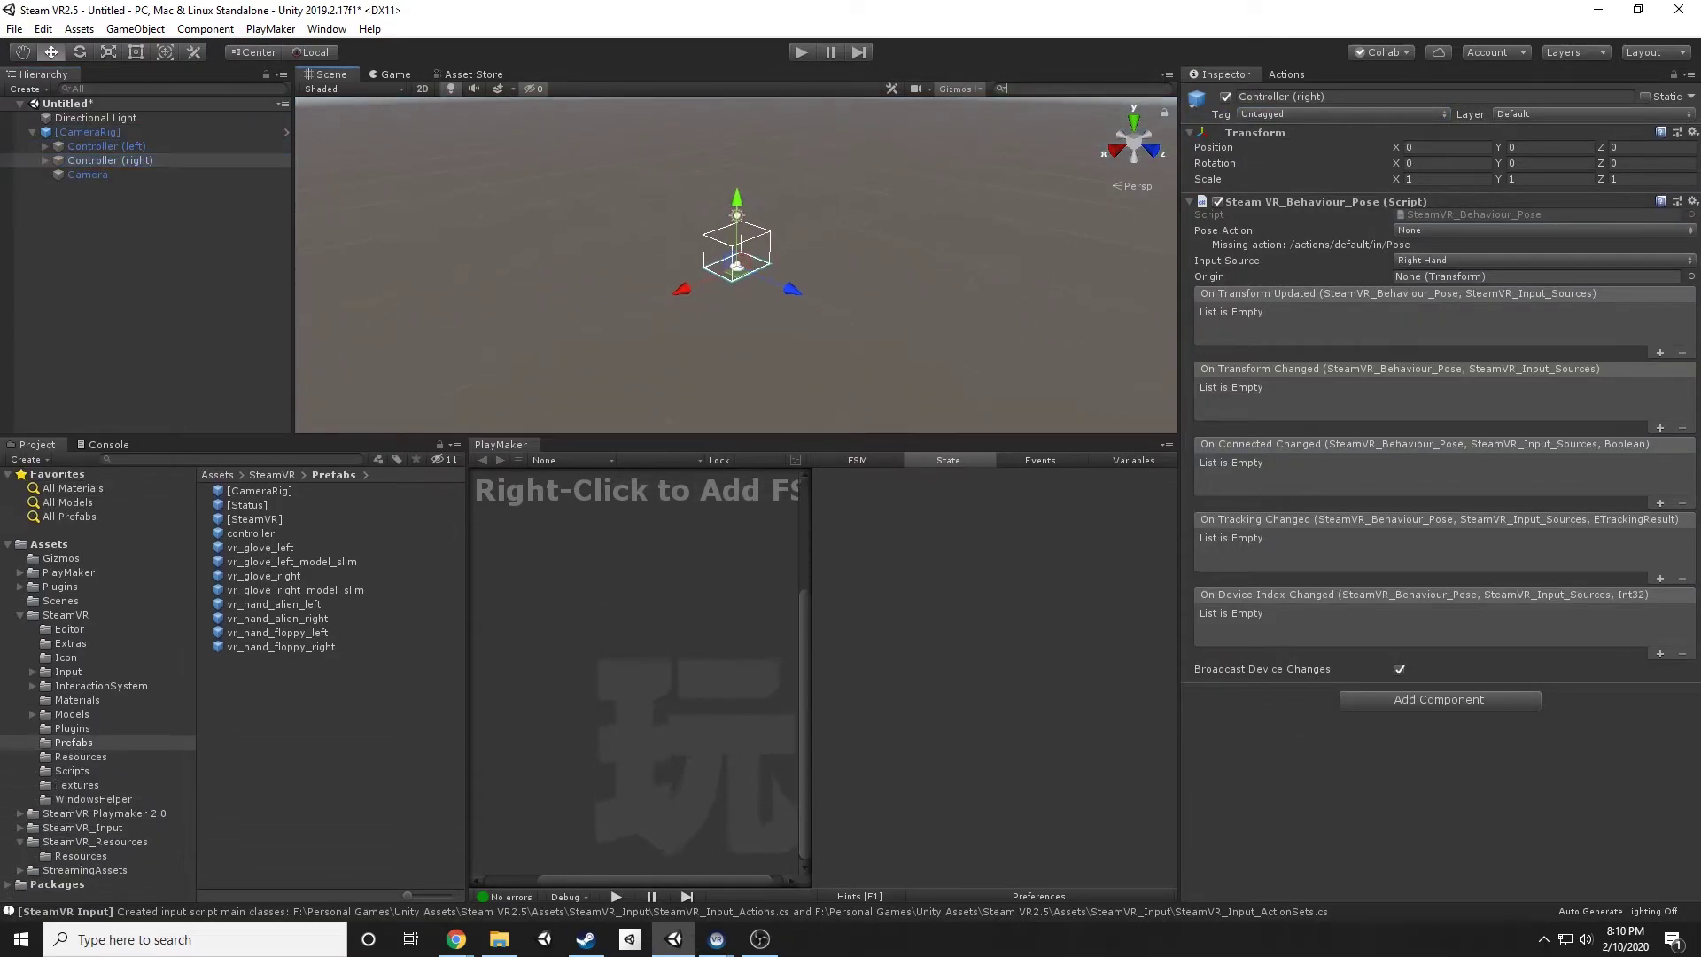
pyautogui.rightClick(644, 592)
pyautogui.click(673, 606)
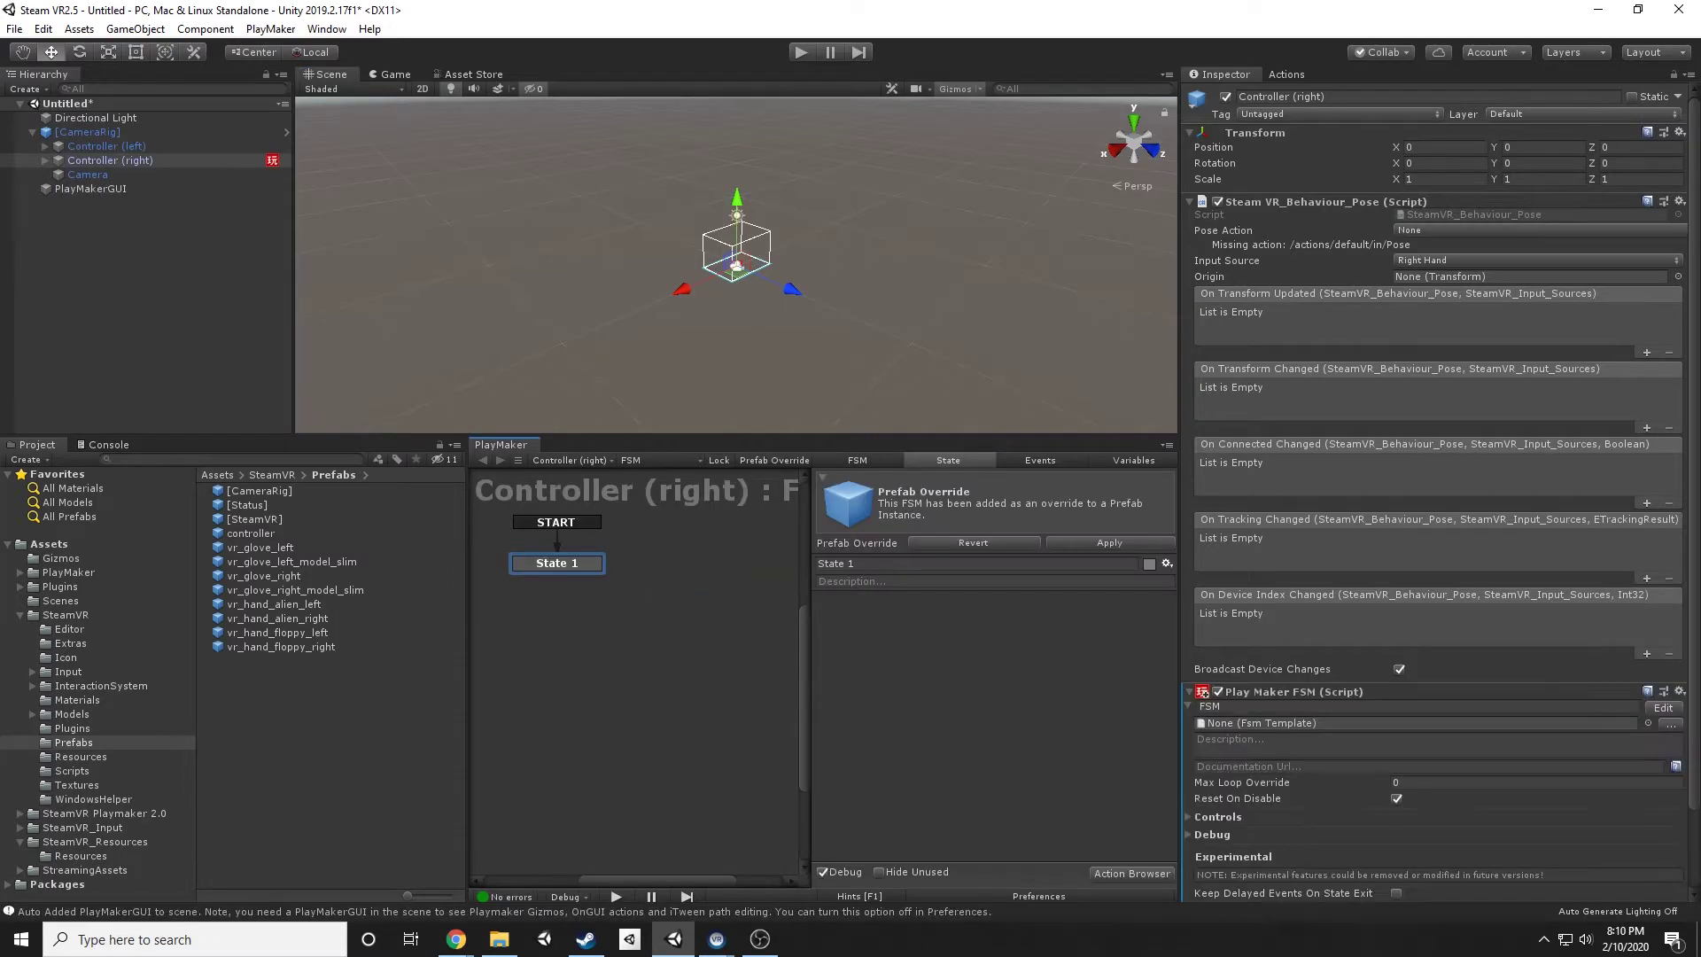
# - Add the SteamVR 2.0 Get Action Boolean action to the FSM's first state
pyautogui.click(1287, 75)
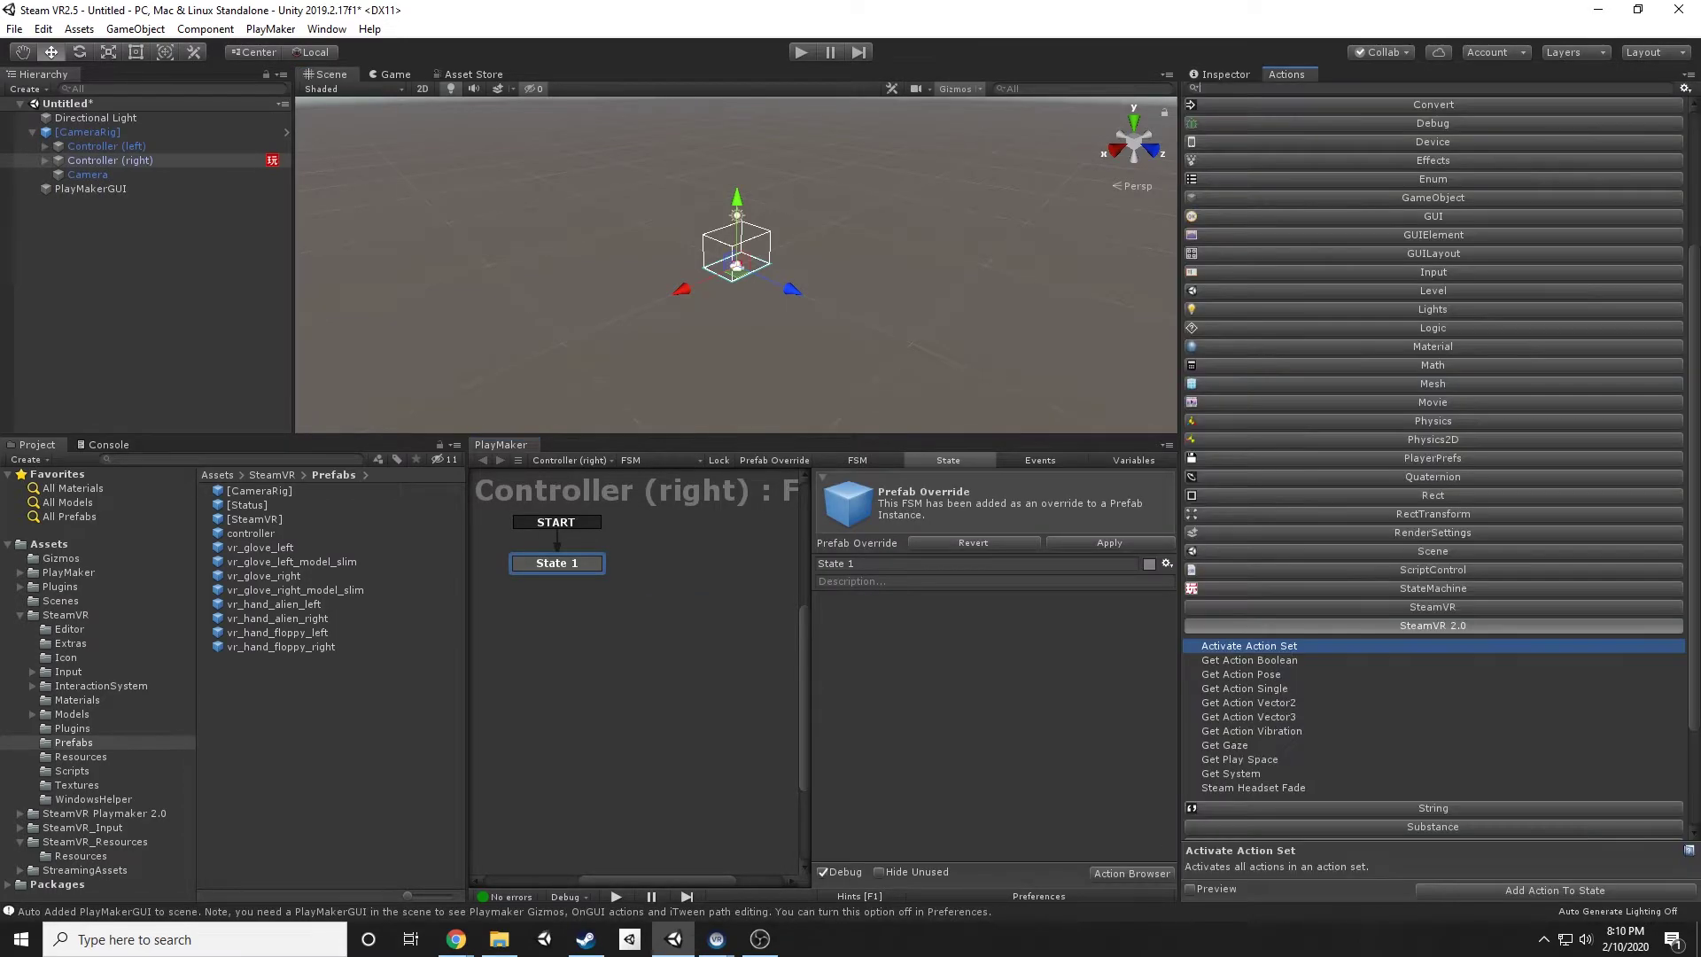
pyautogui.click(1249, 660)
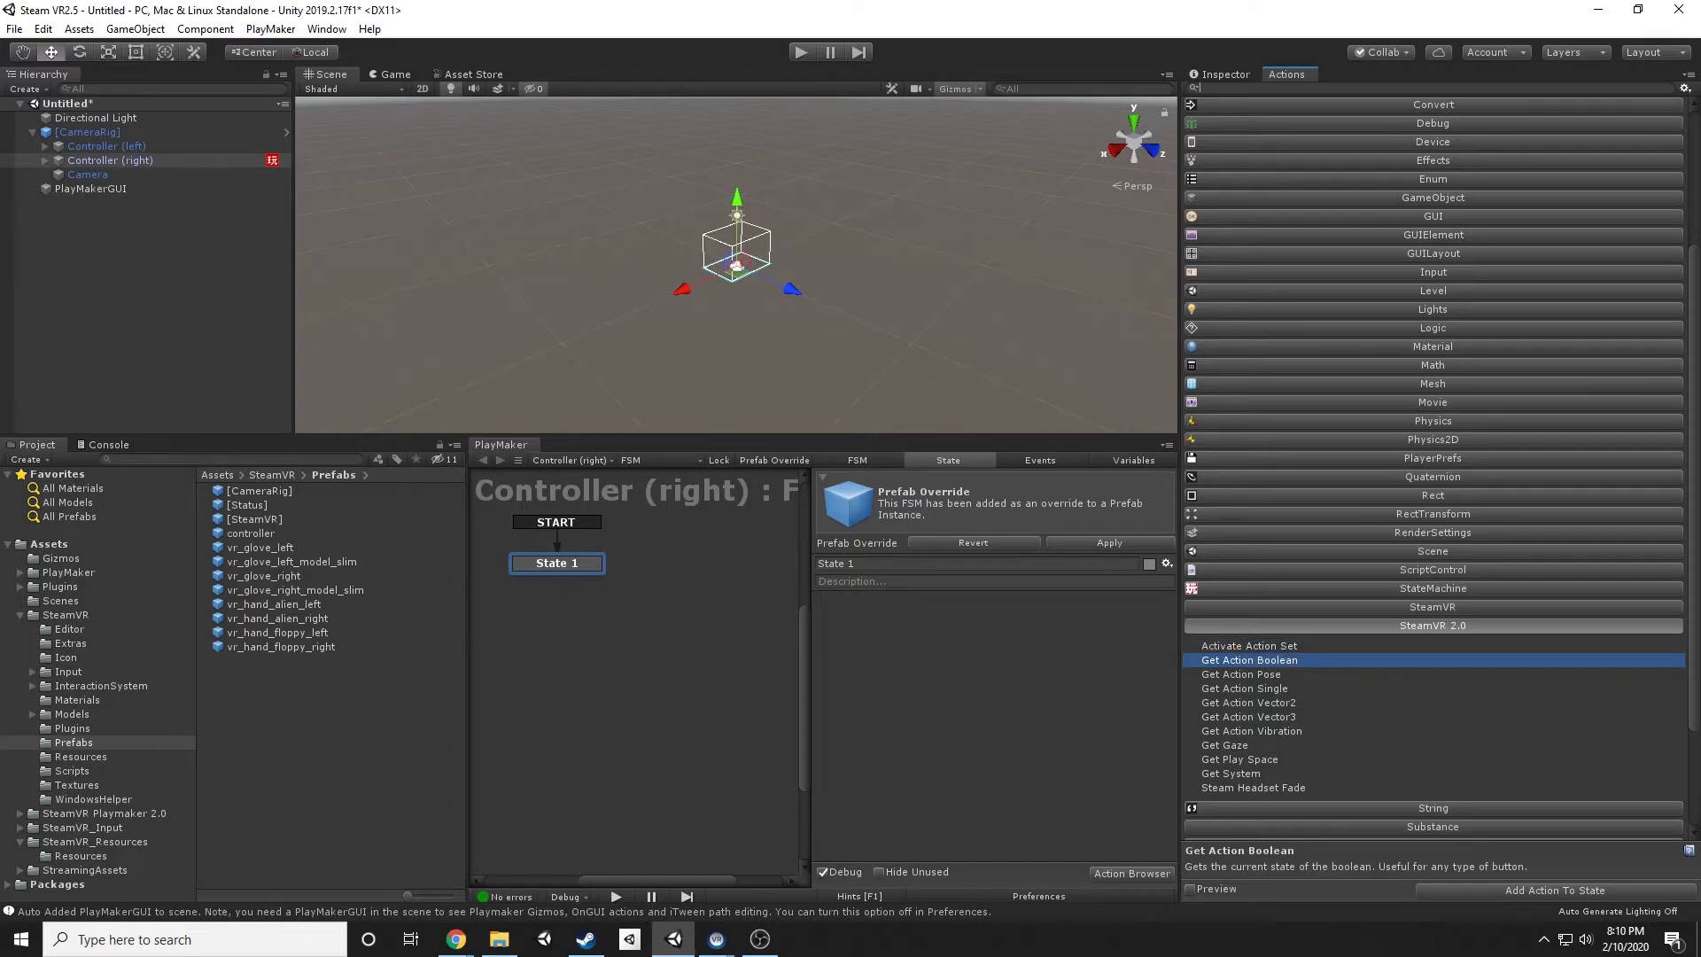
pyautogui.click(1554, 890)
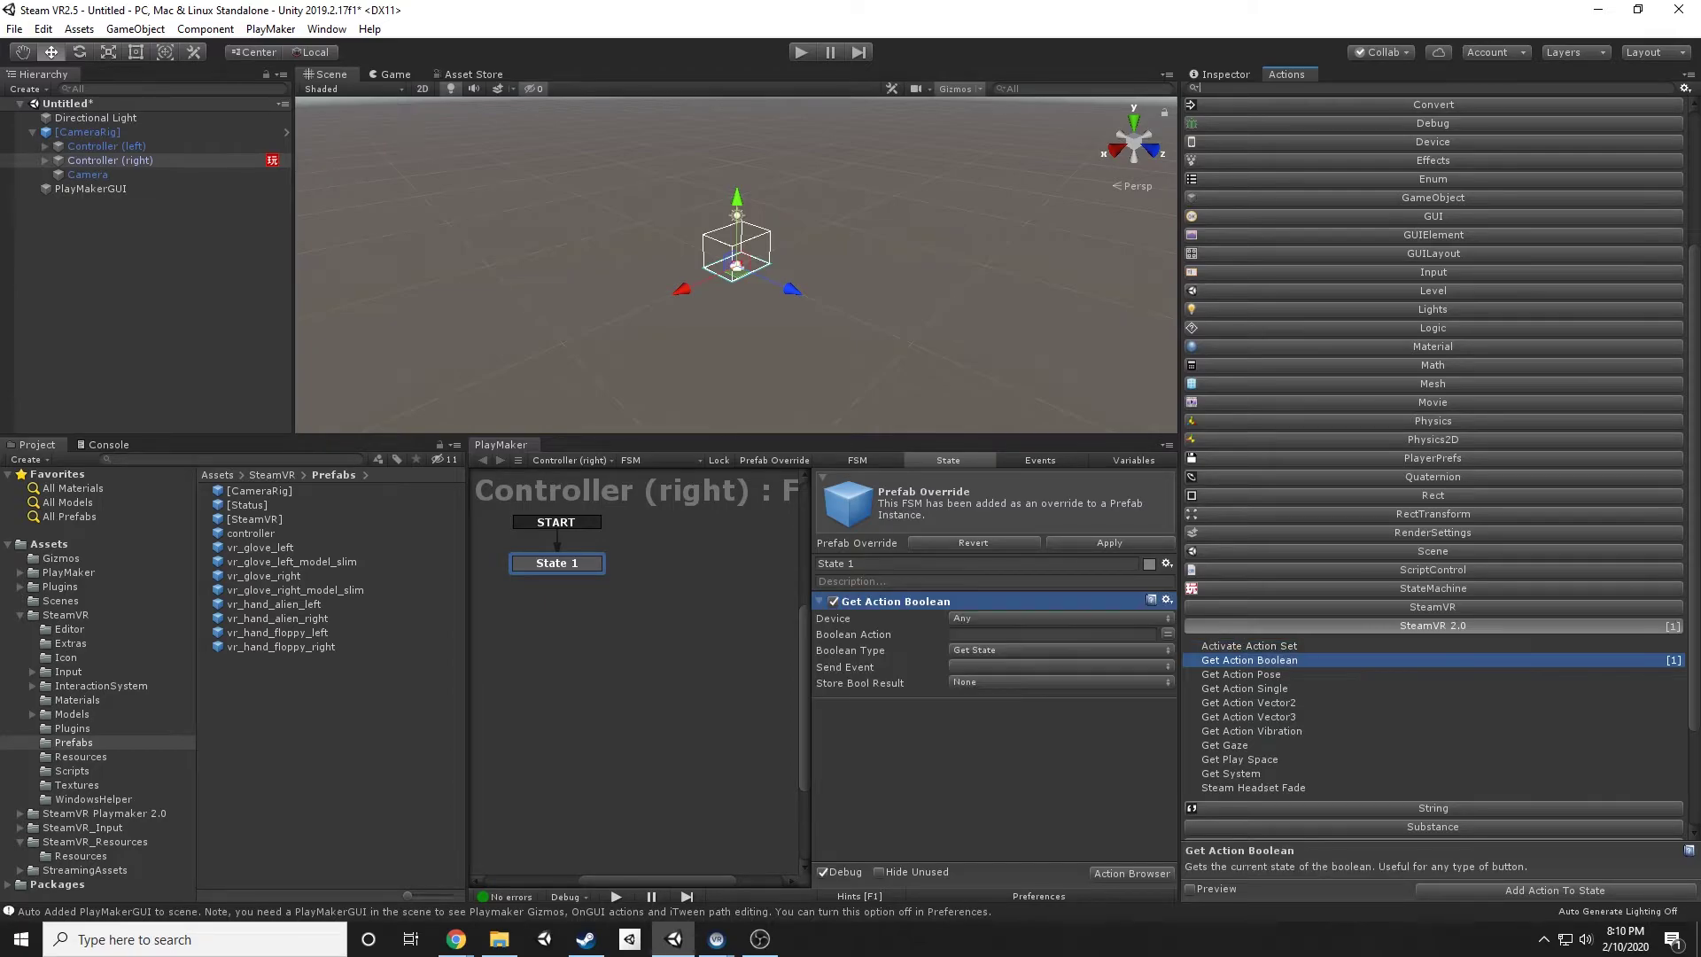
# - Add a second state beside State 1 and link State 1 to it with a FINISHED transition
pyautogui.rightClick(679, 564)
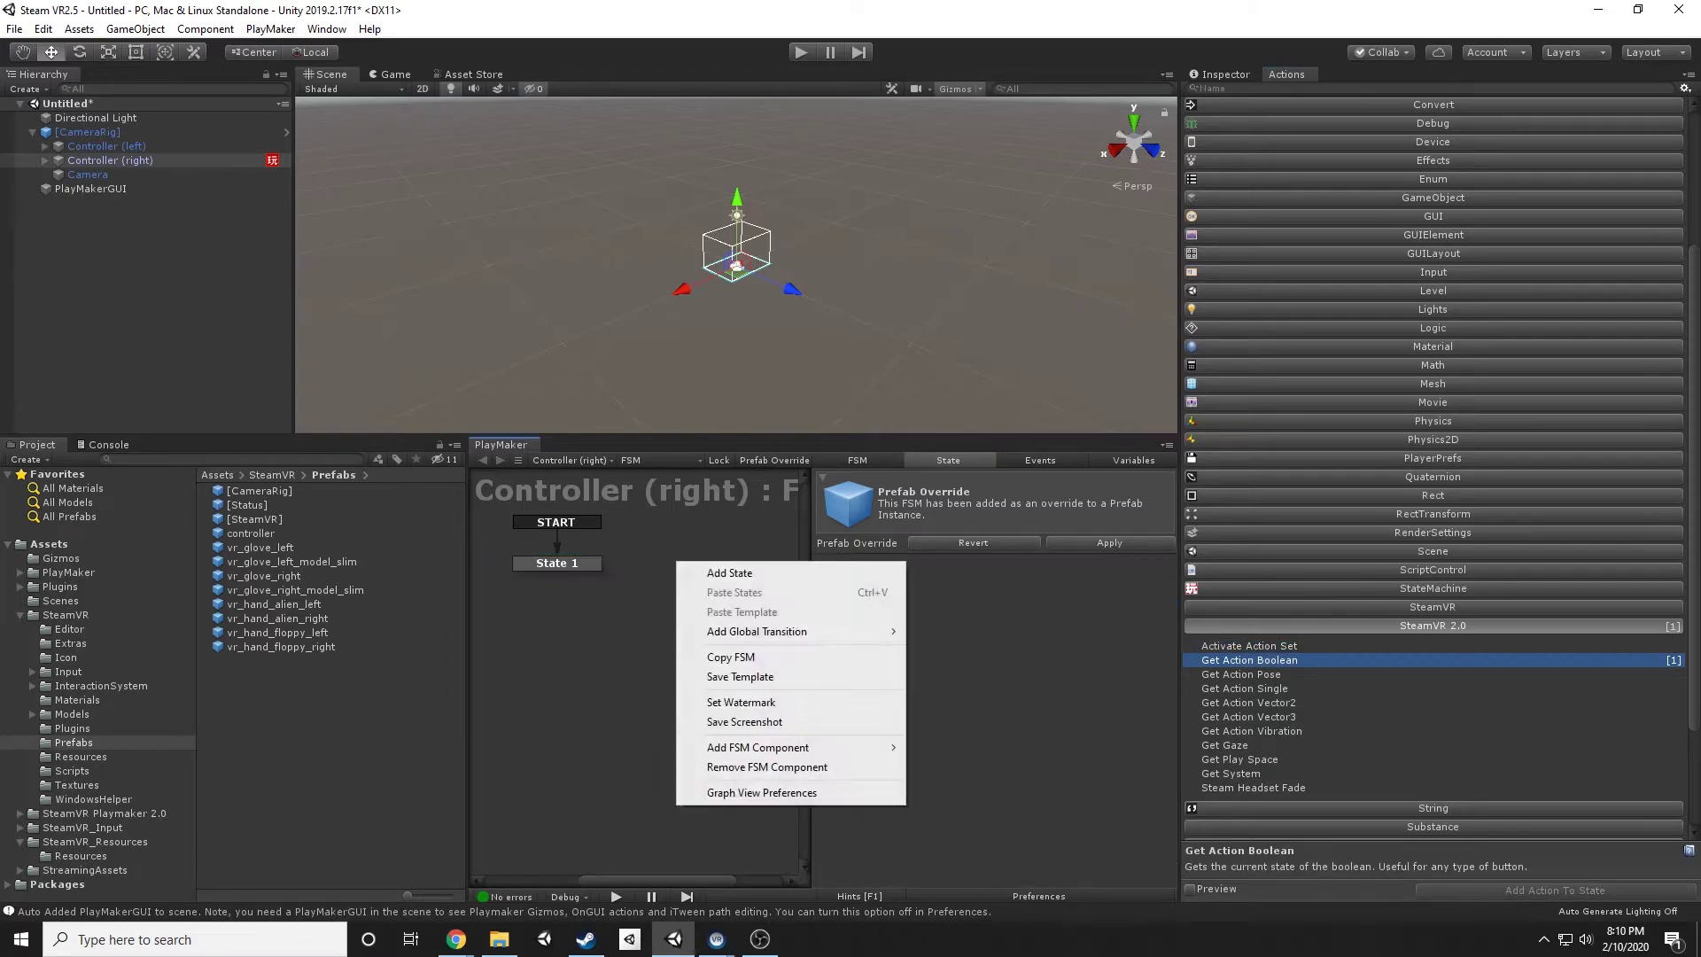
pyautogui.click(729, 573)
pyautogui.moveTo(721, 567); pyautogui.dragTo(720, 562)
pyautogui.click(556, 563)
pyautogui.rightClick(598, 566)
pyautogui.moveTo(673, 576)
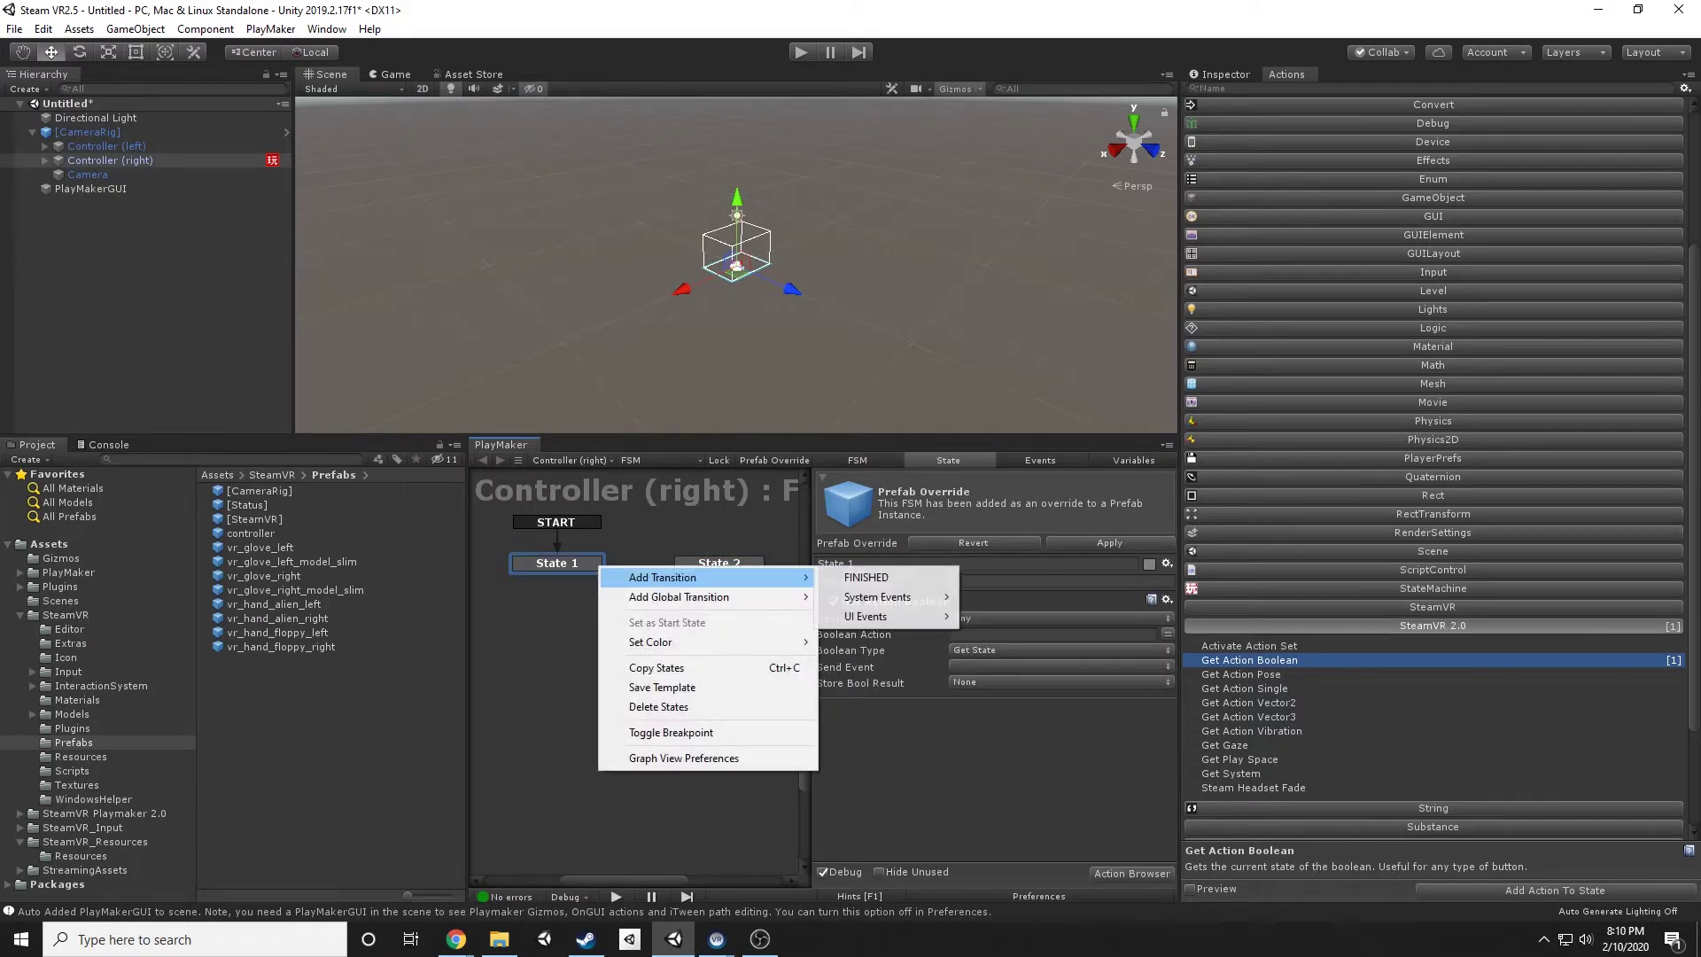
pyautogui.click(865, 577)
pyautogui.moveTo(557, 577); pyautogui.dragTo(719, 565)
# - Set State 1's Get Action Boolean to send the FINISHED event
pyautogui.click(556, 563)
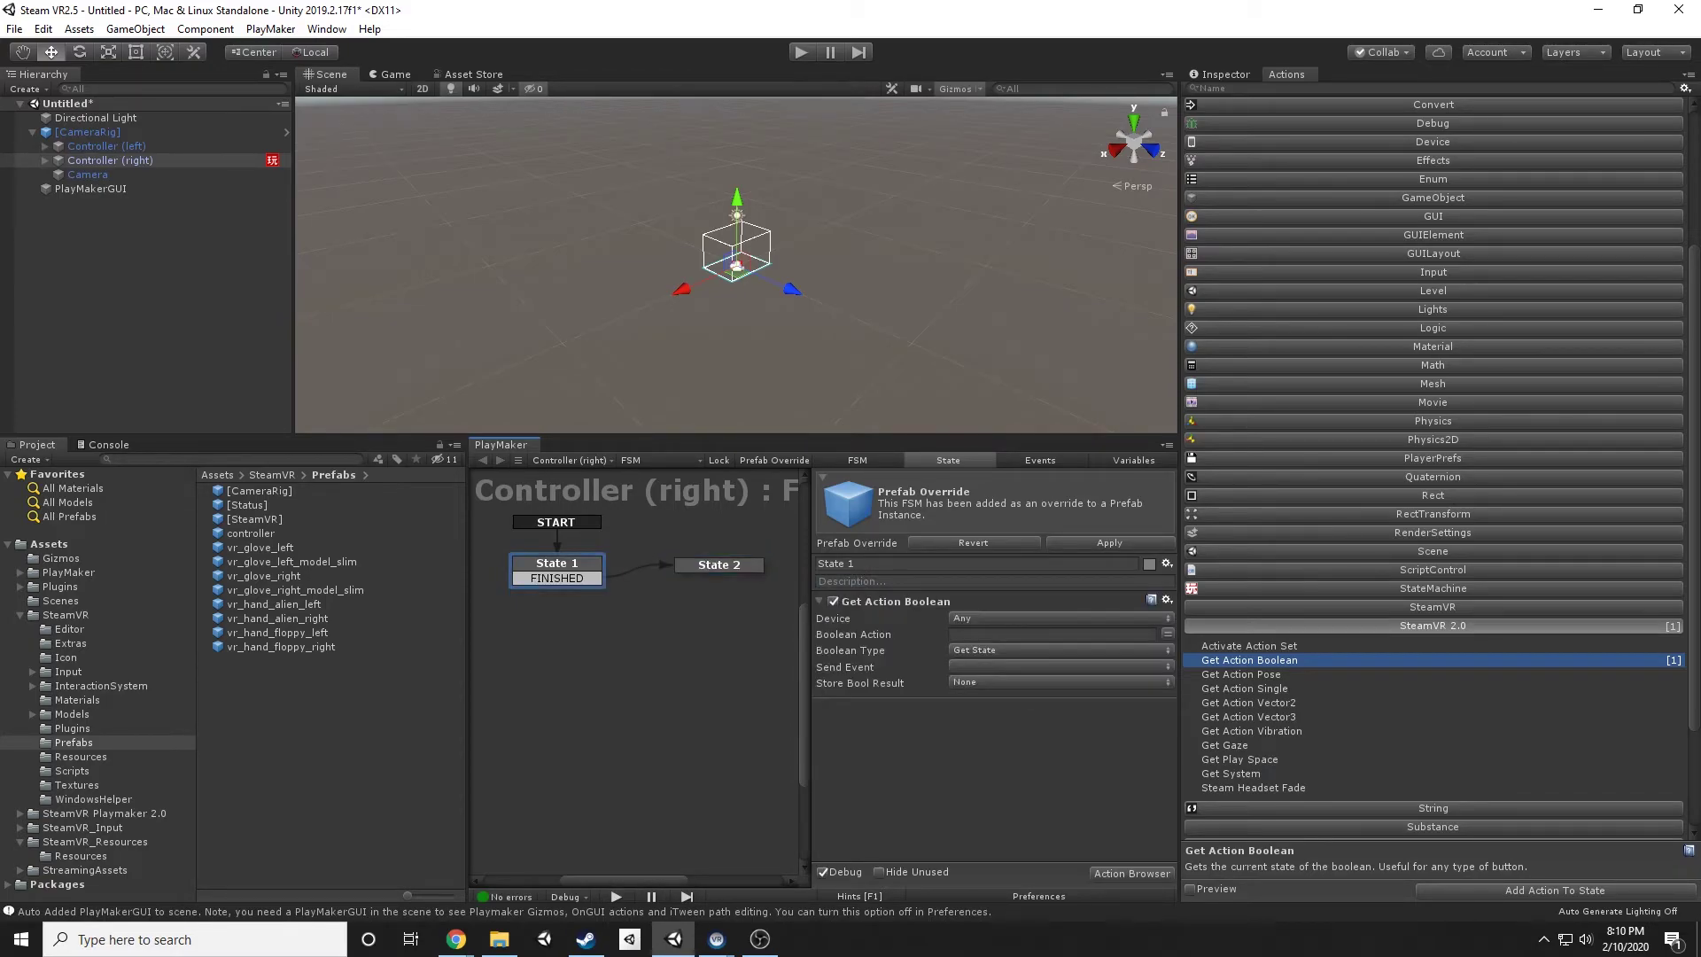
pyautogui.click(1060, 667)
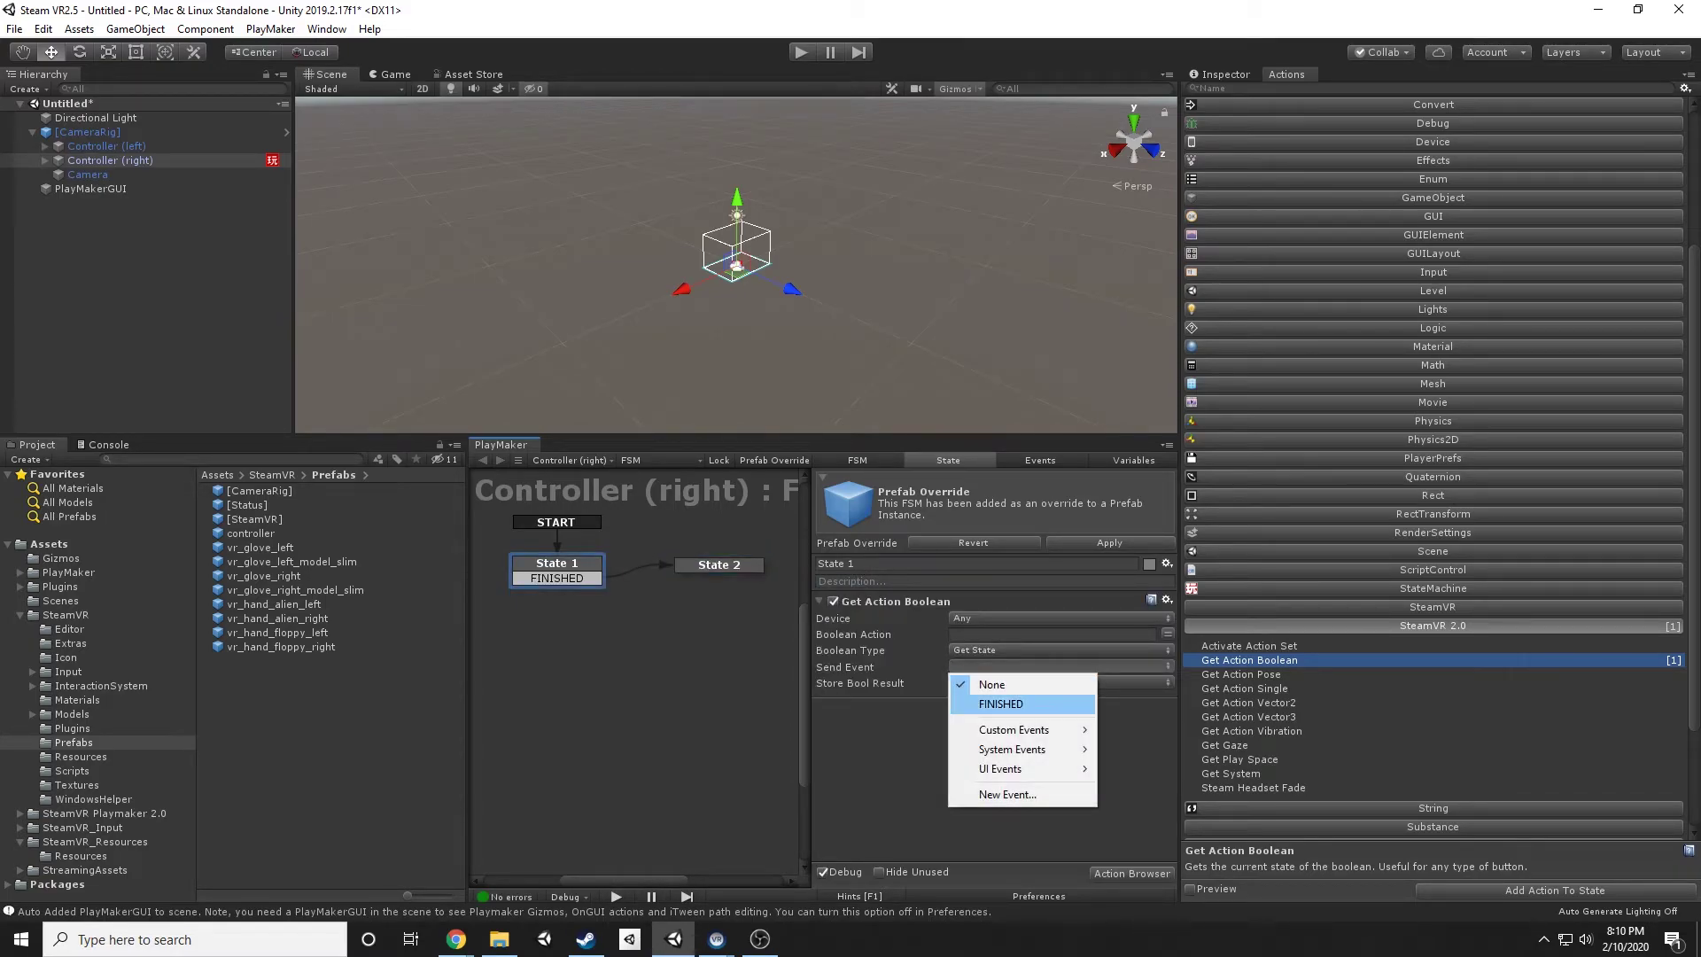
pyautogui.click(983, 703)
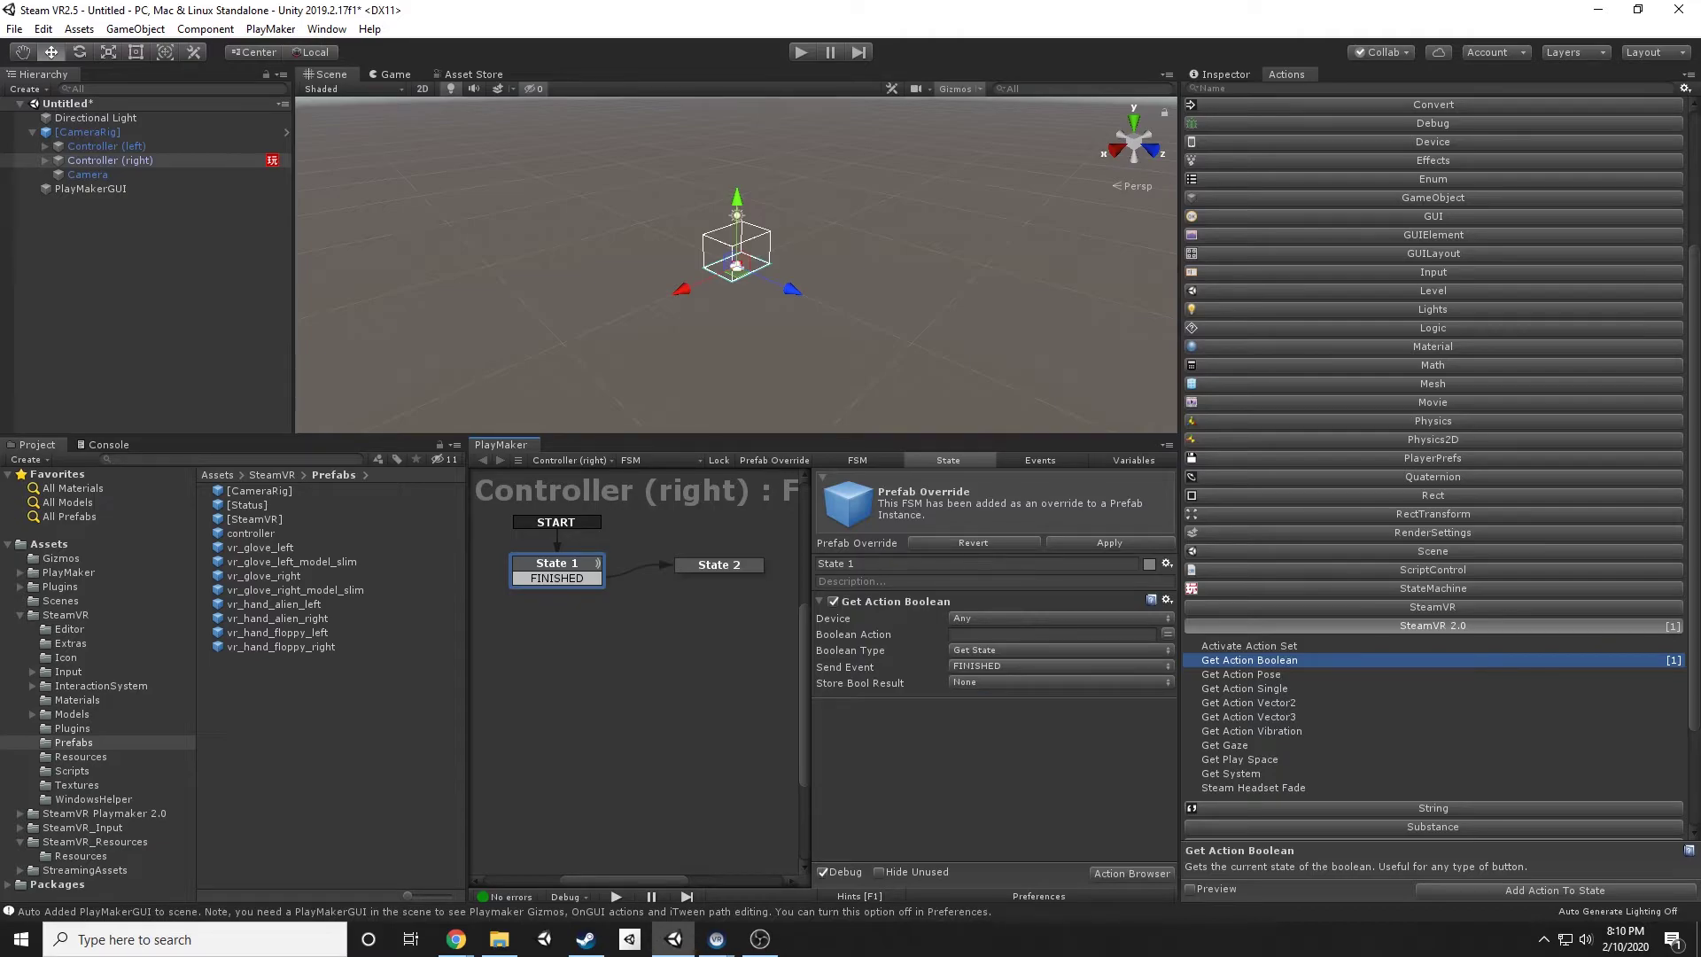
# - Reopen the SteamVR Input settings for reference and set the Get Action Boolean's boolean action to Trigger
pyautogui.click(327, 28)
pyautogui.click(366, 119)
pyautogui.moveTo(706, 191); pyautogui.dragTo(319, 244)
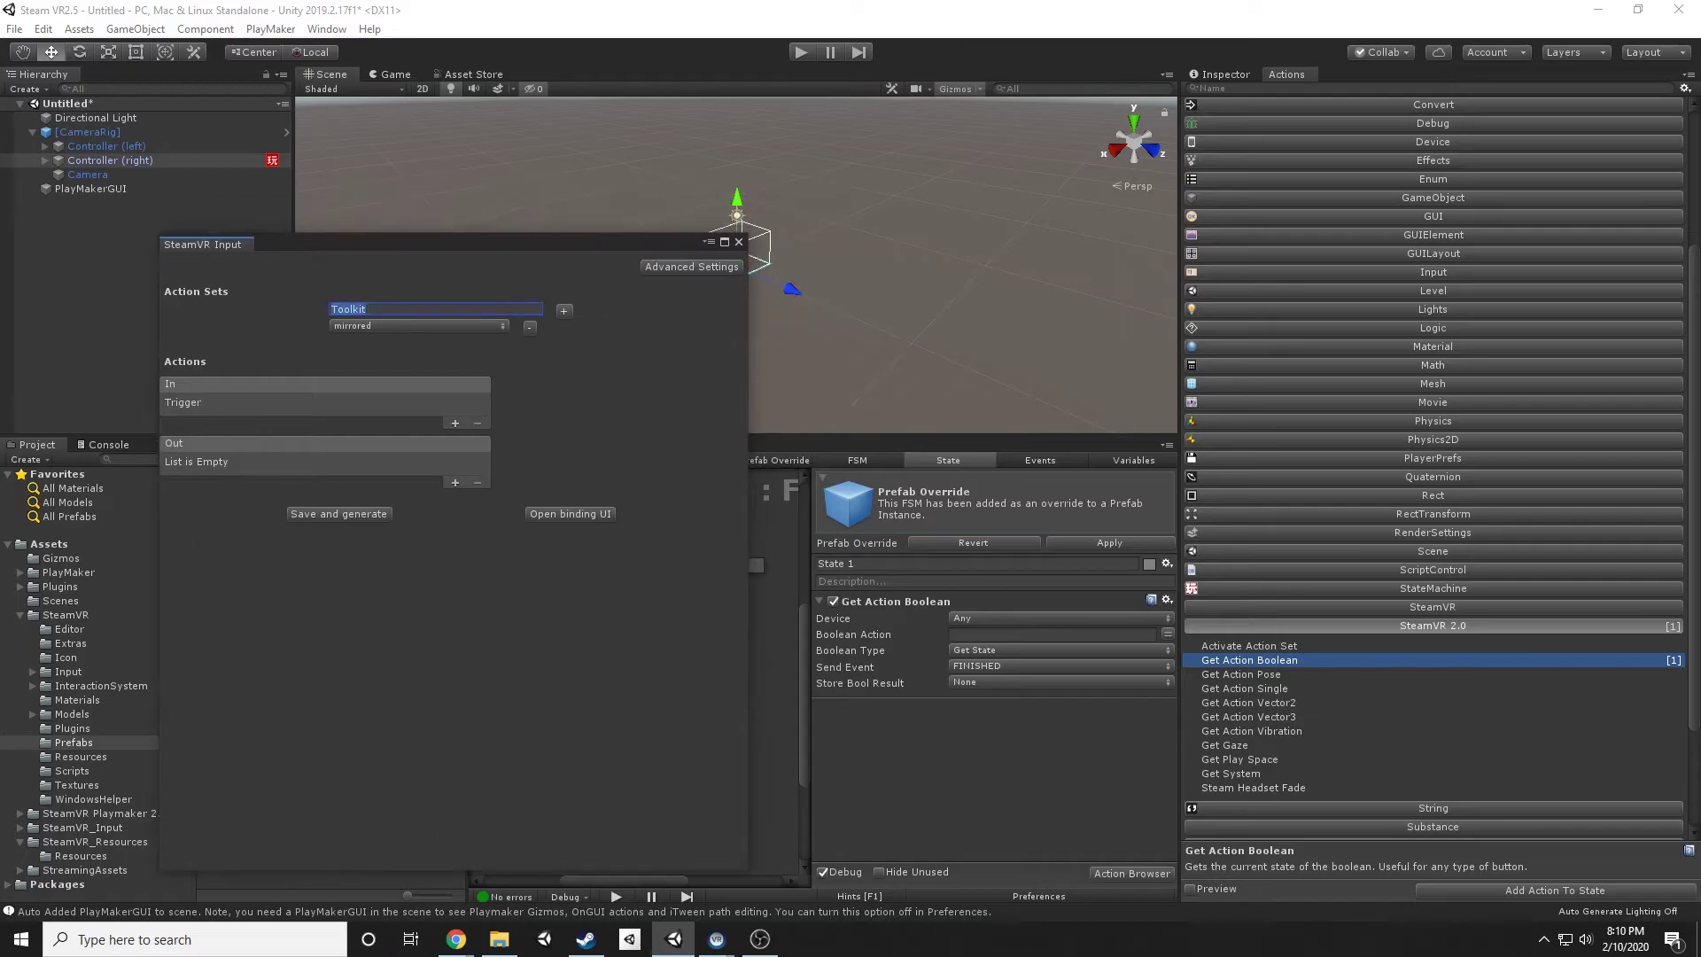
pyautogui.click(1051, 635)
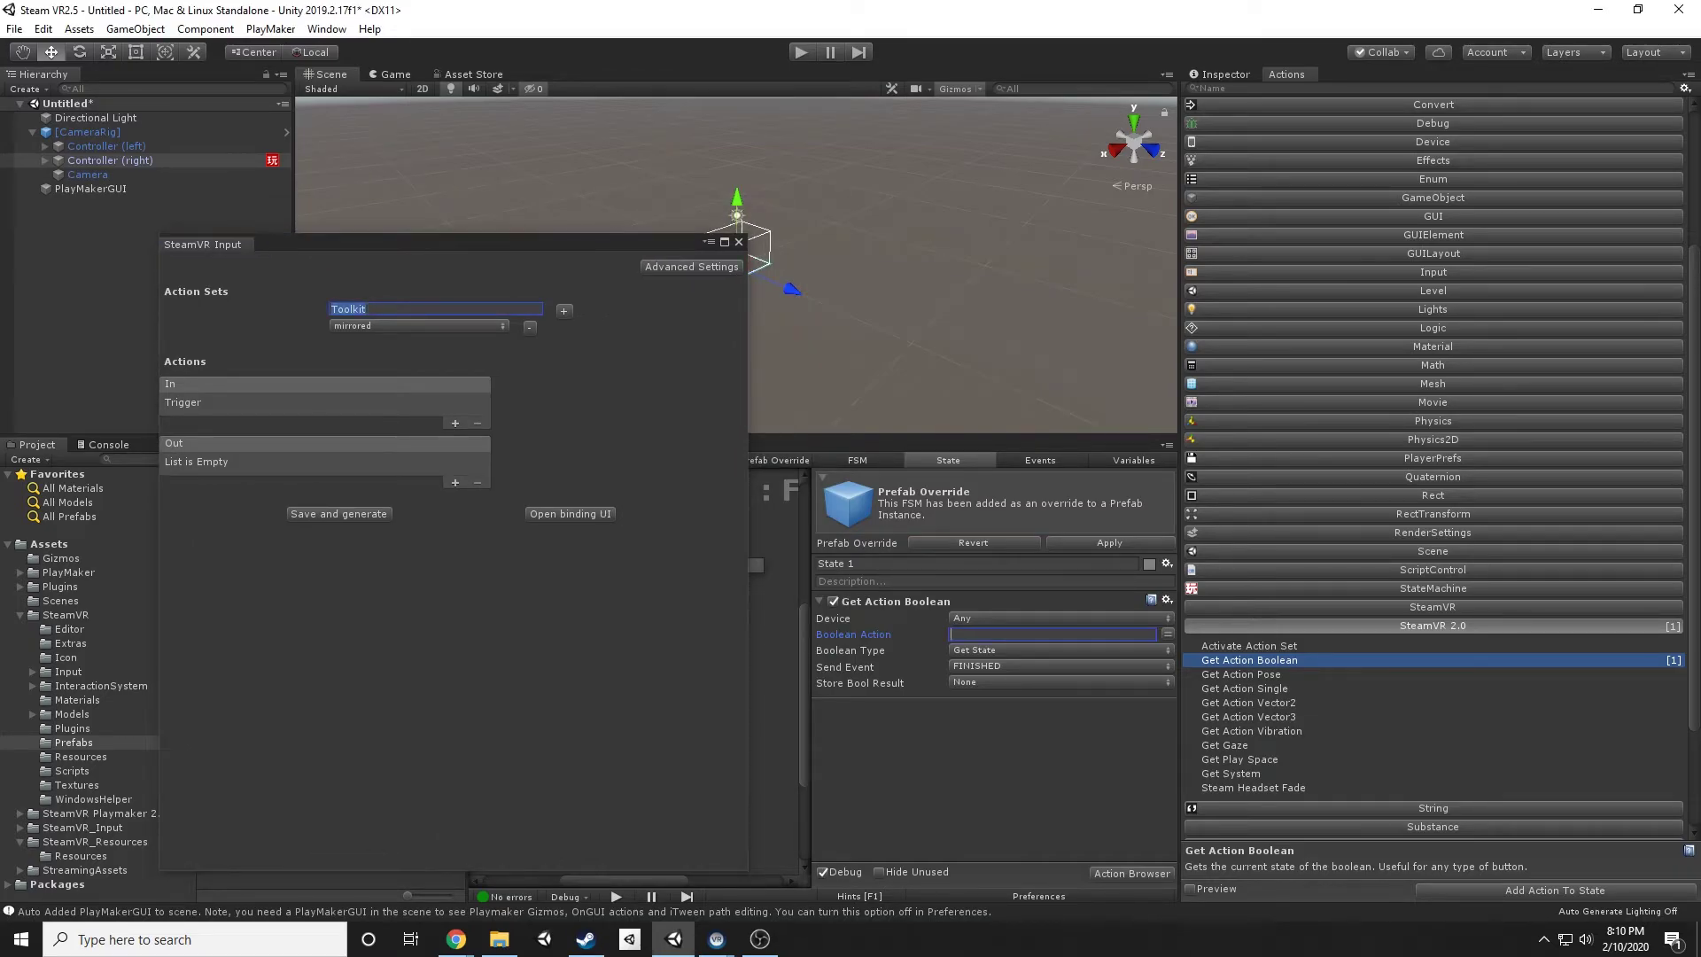
pyautogui.write('Trigger')
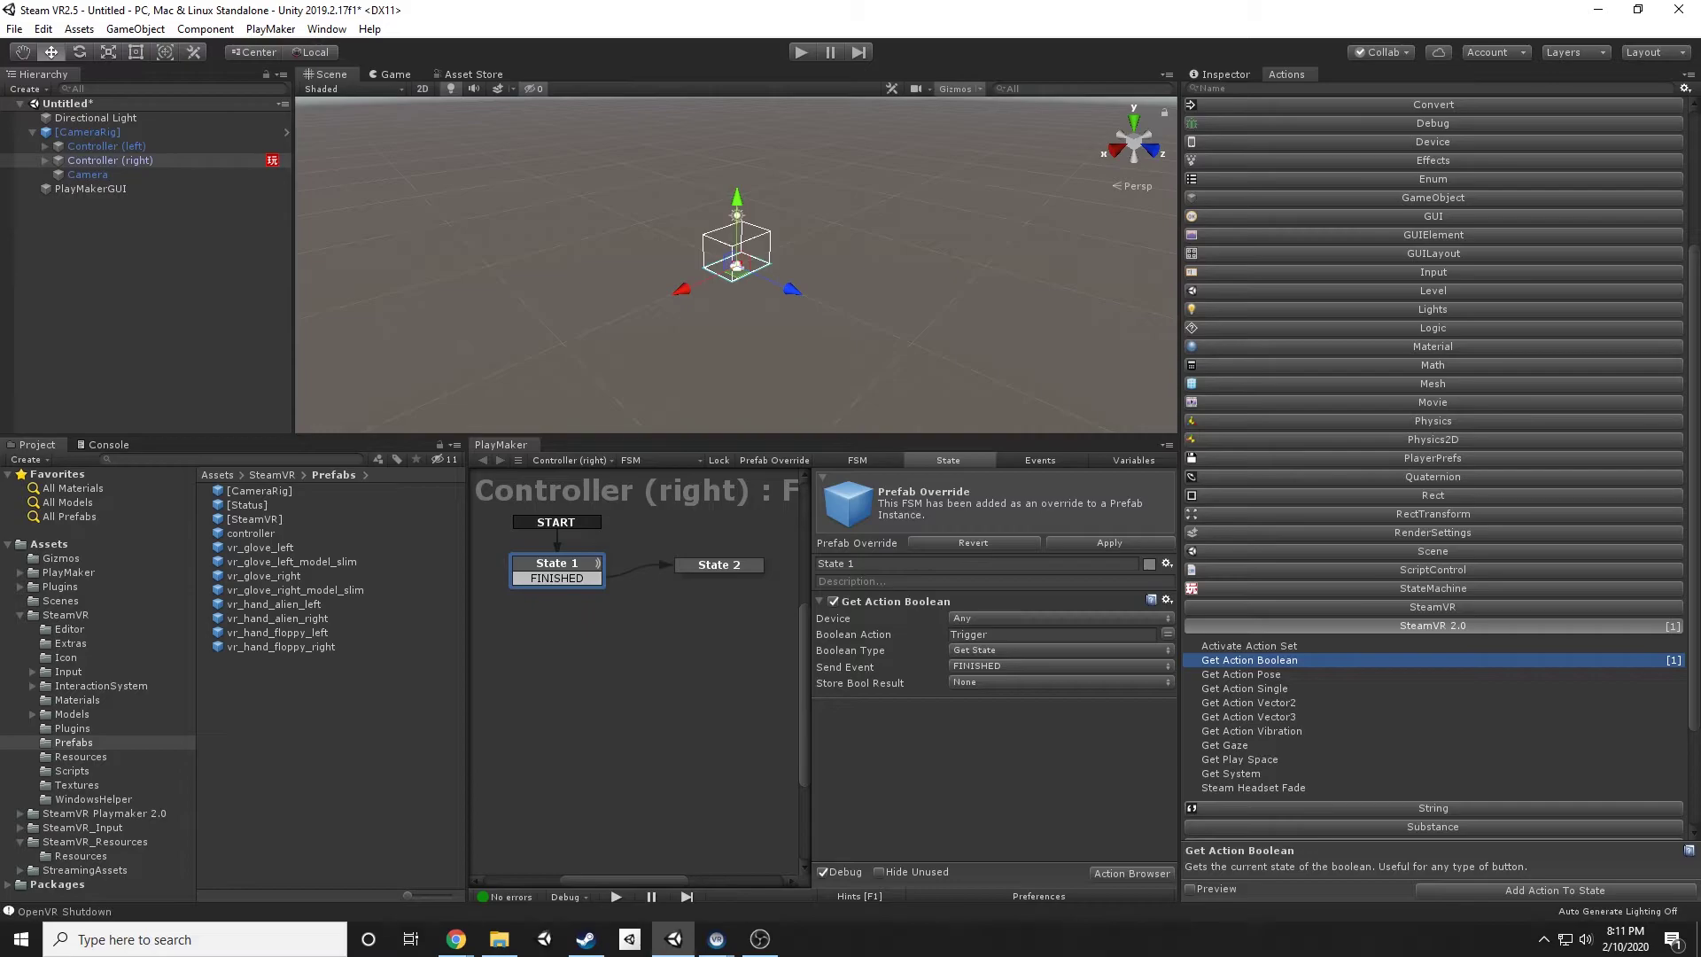
# - Play-test the FSM, open the SteamVR Input Live View and run the scene again to watch the Trigger action
pyautogui.hotkey('ctrl', 'p')
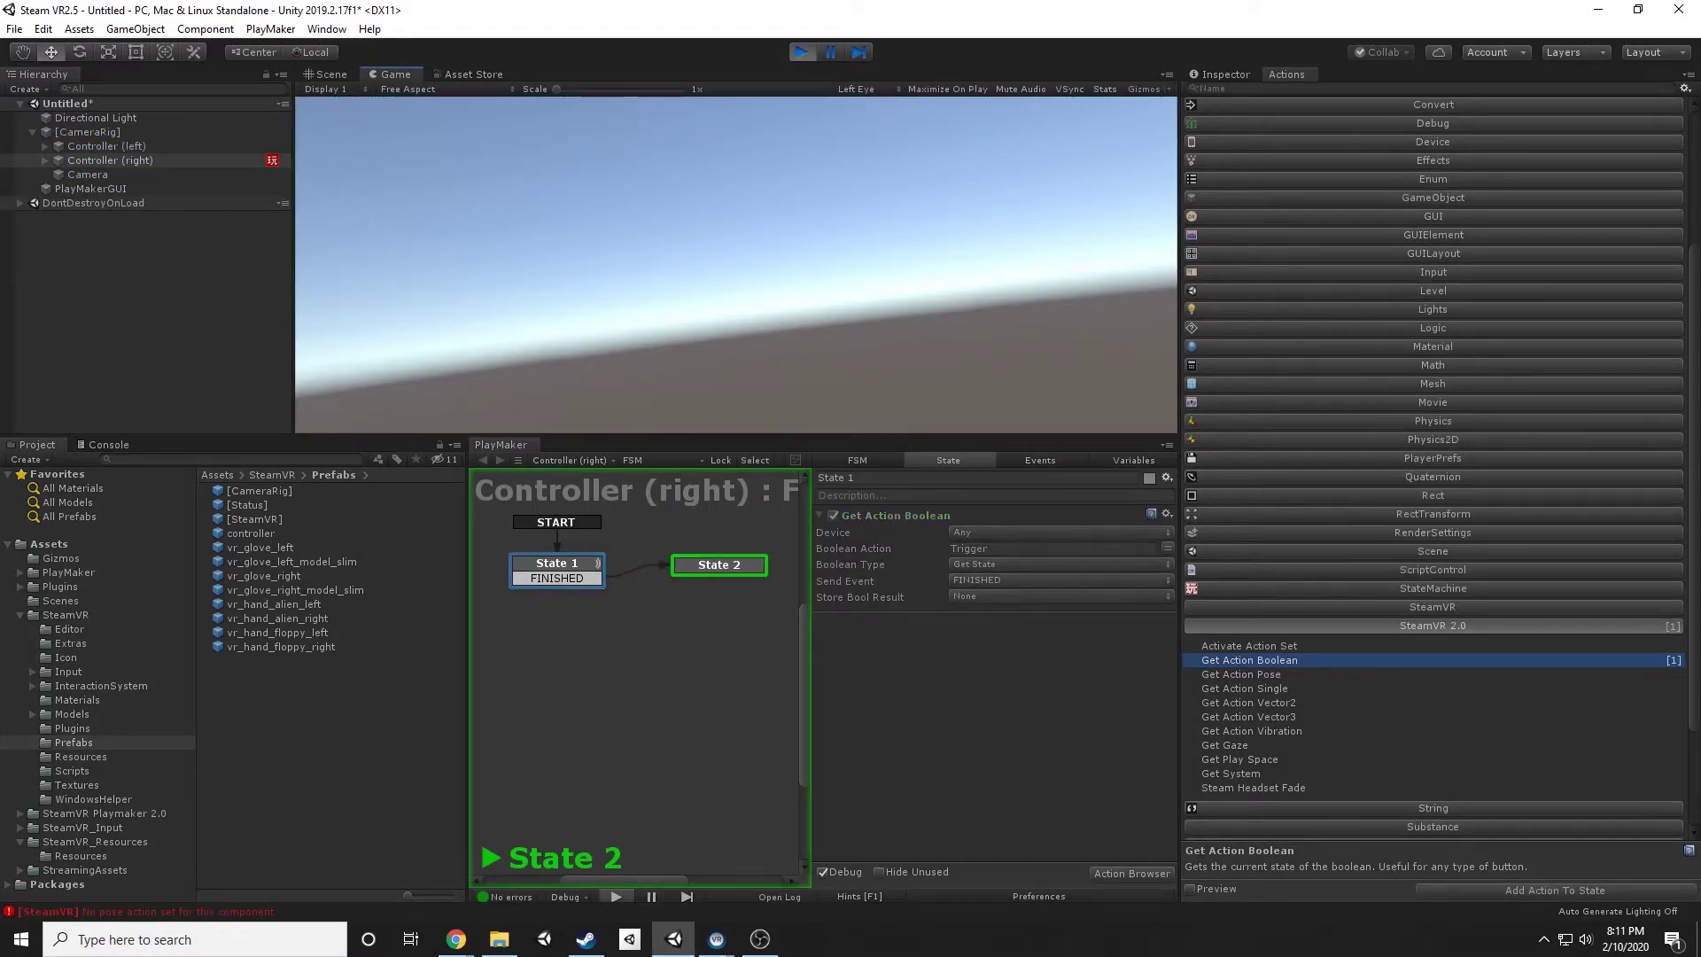
pyautogui.hotkey('ctrl', 'p')
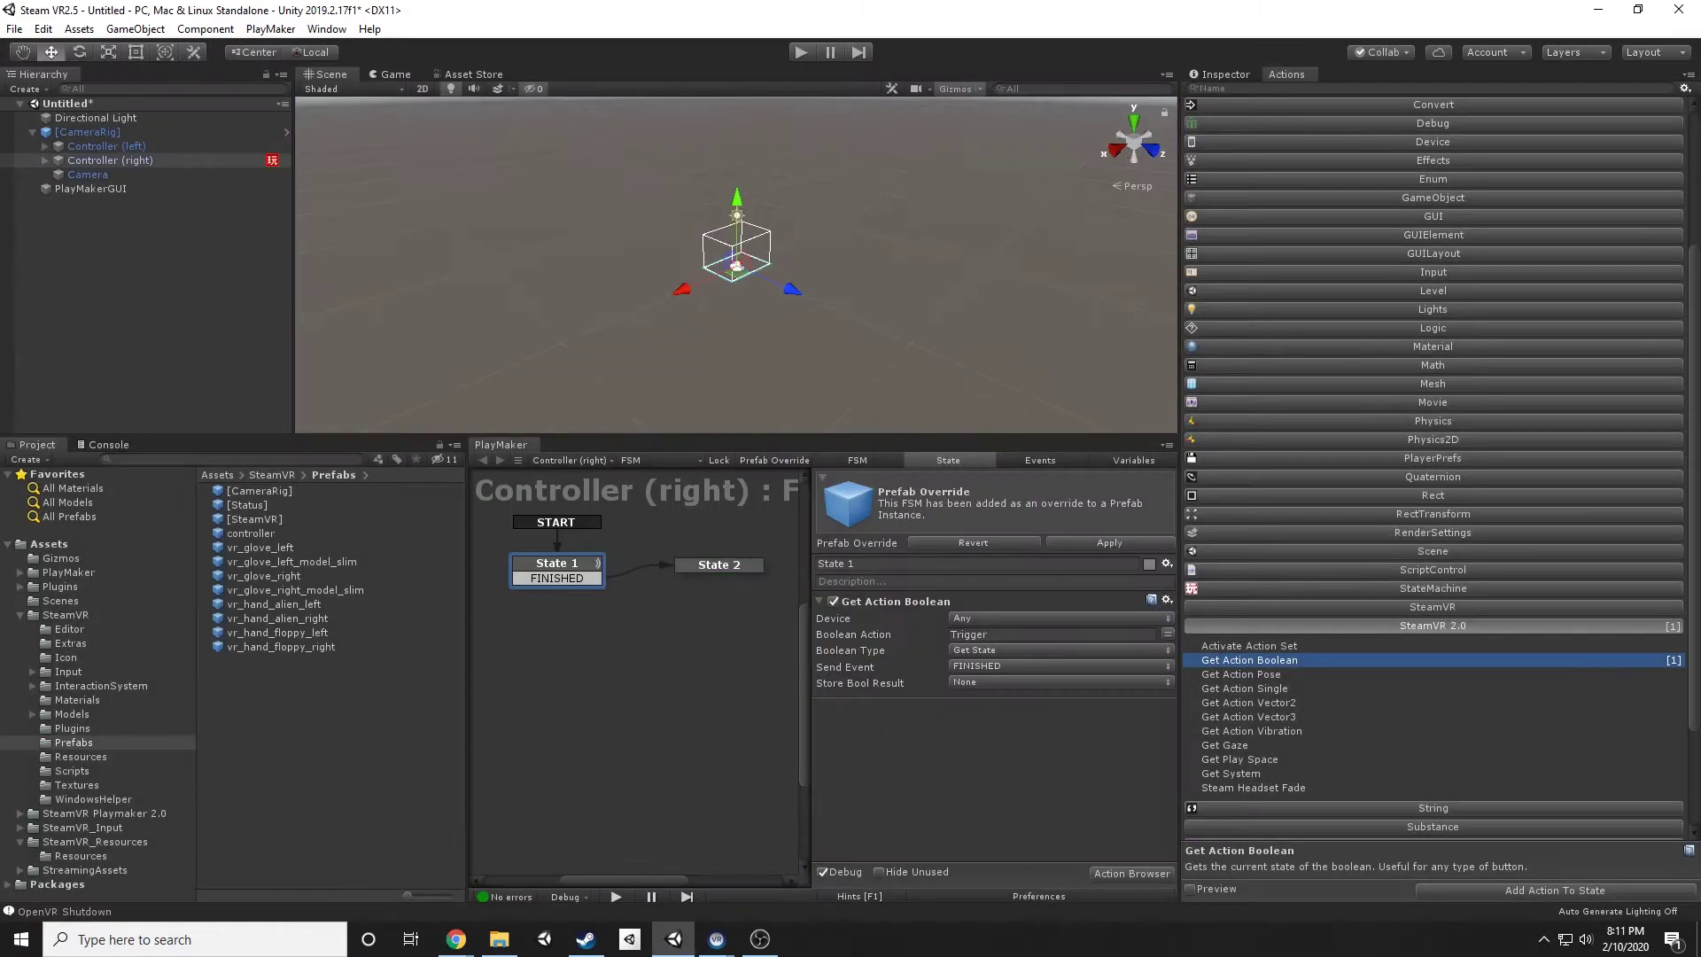
pyautogui.click(327, 28)
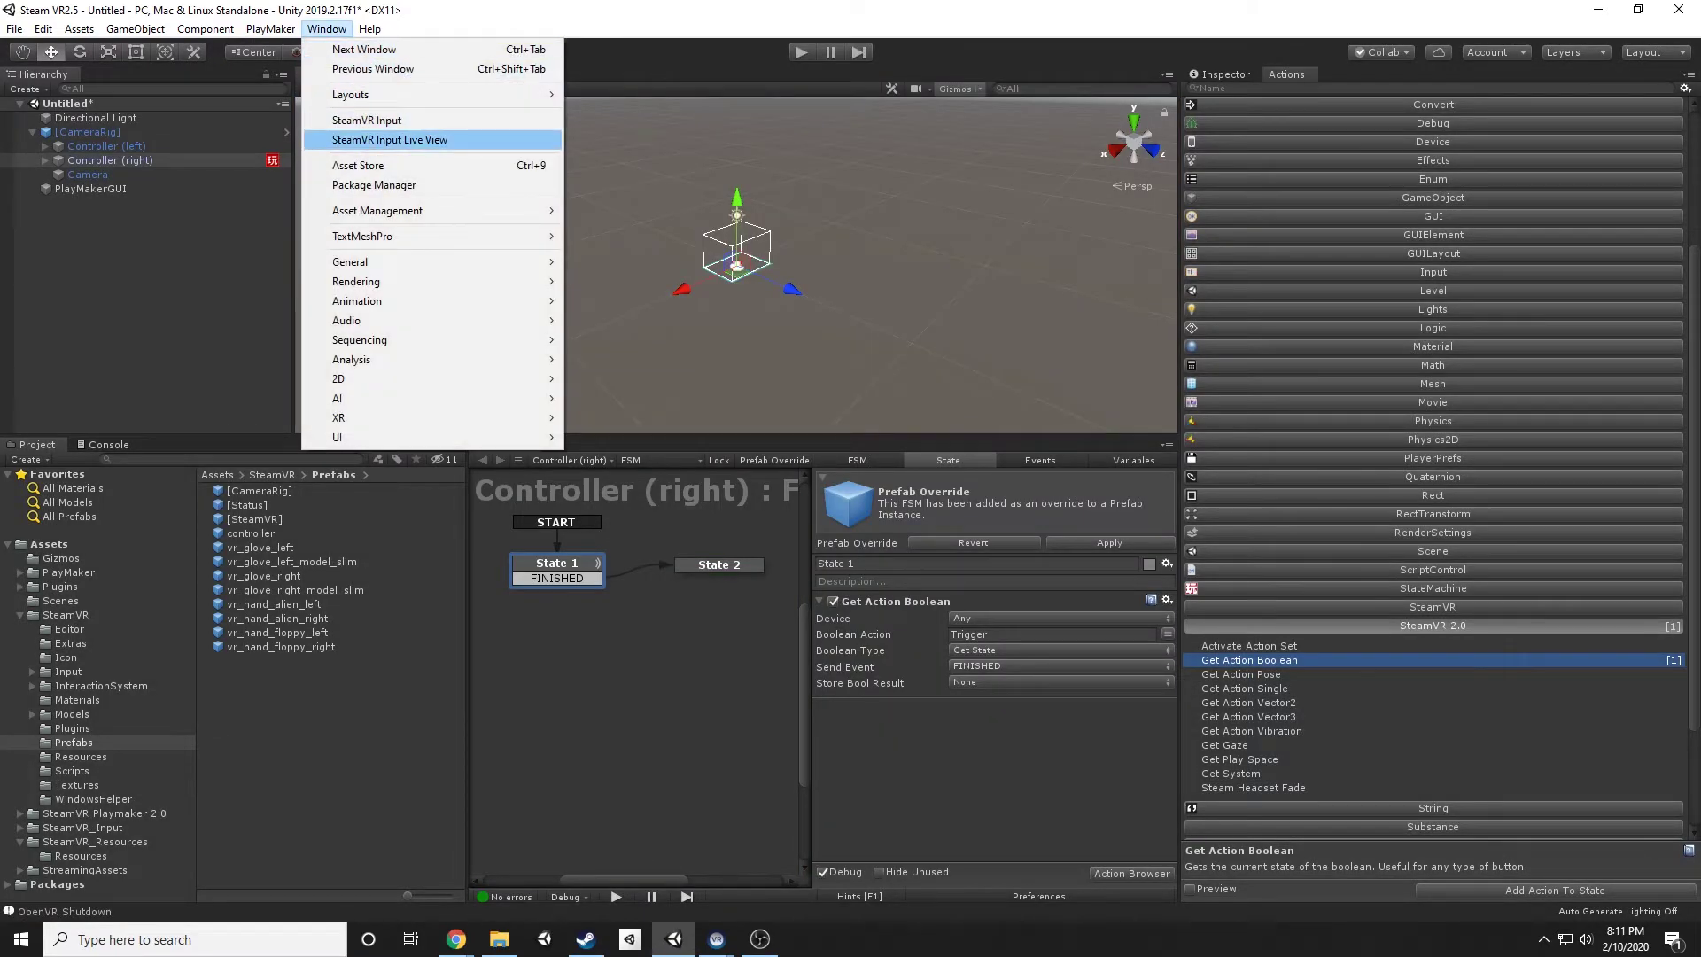
pyautogui.click(390, 139)
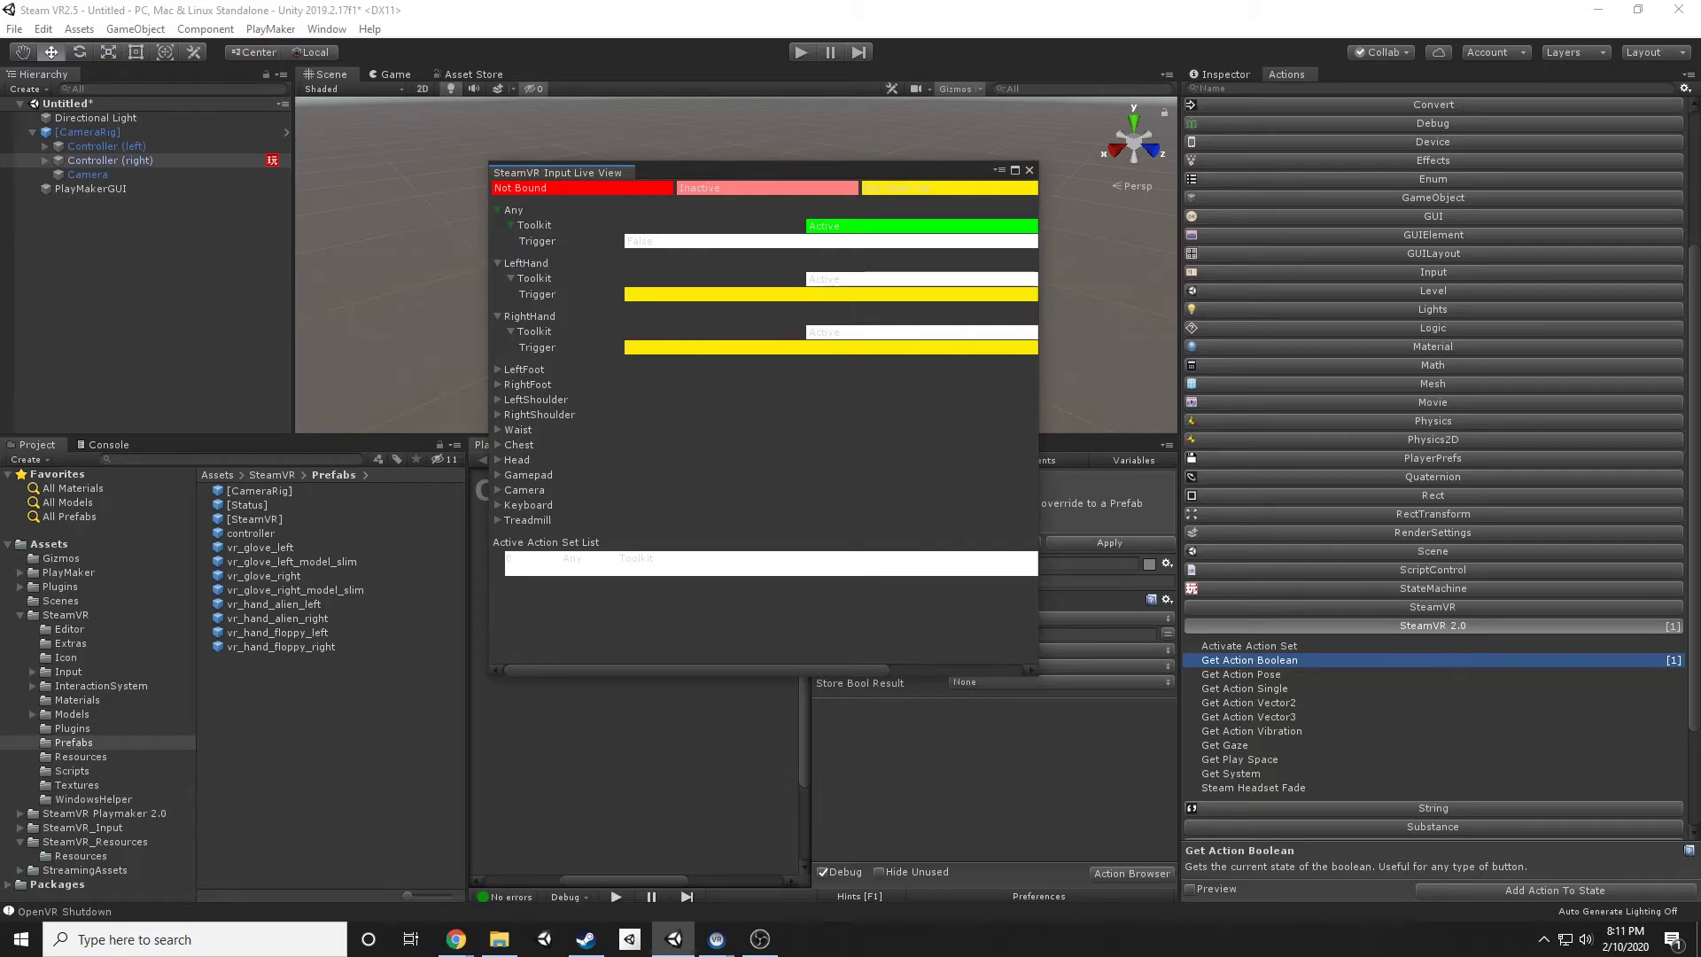
pyautogui.hotkey('ctrl', 'p')
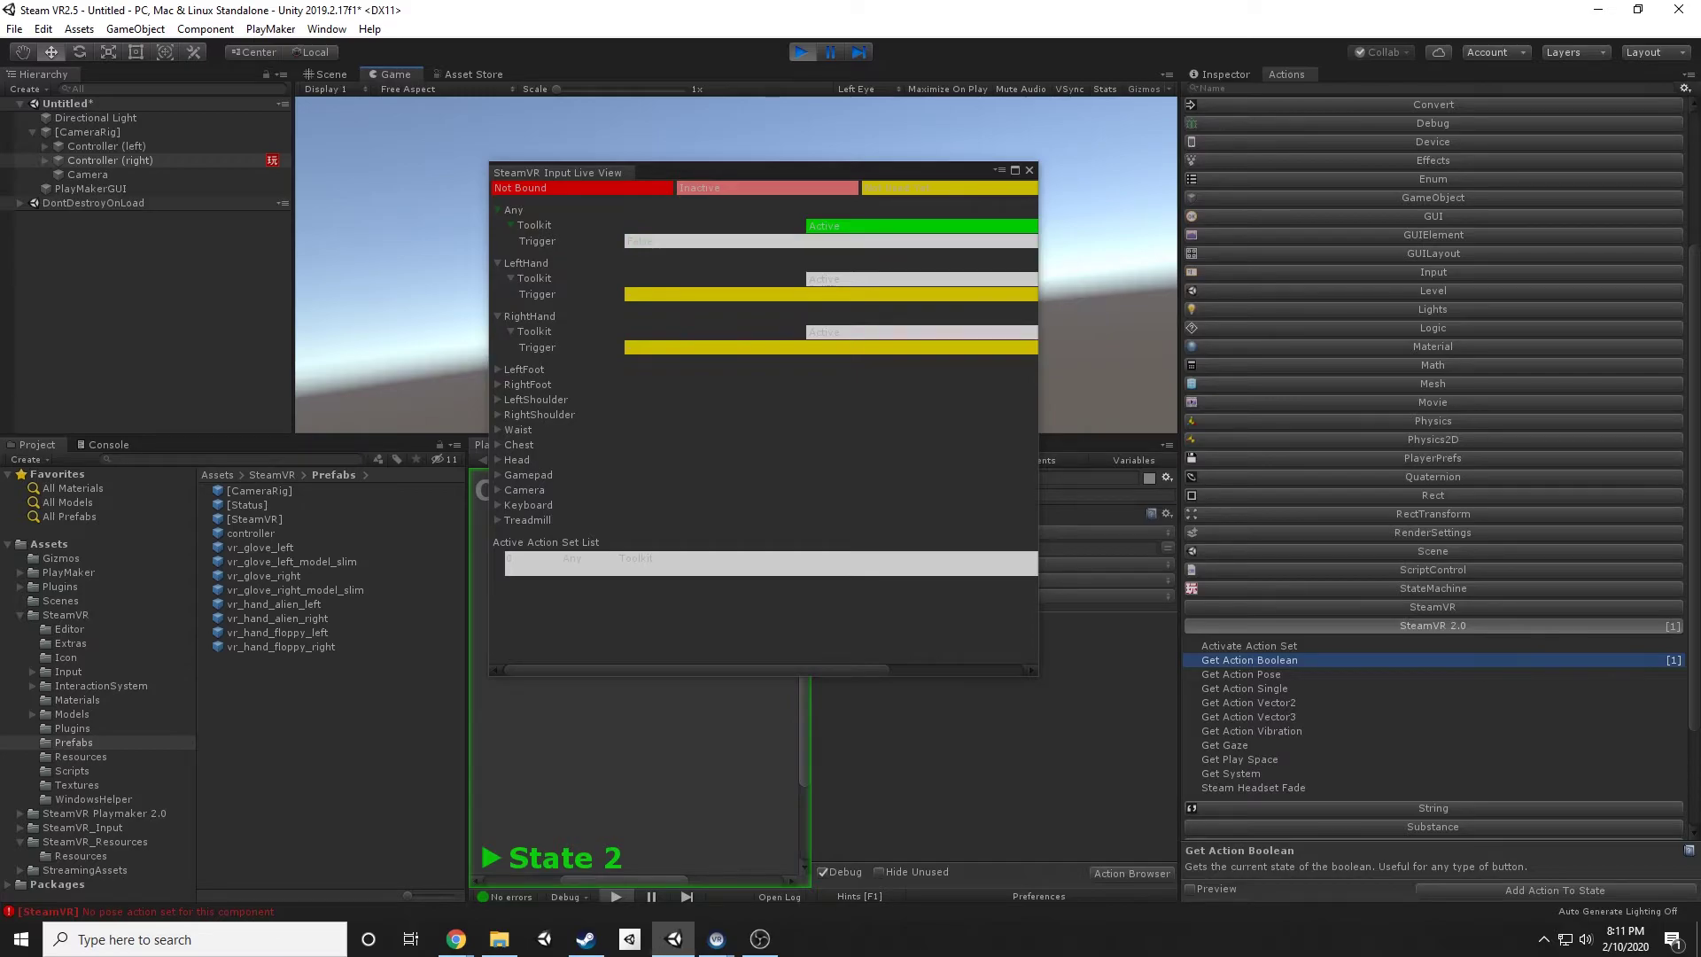
pyautogui.hotkey('ctrl', 'p')
# - Delete the Get Action Boolean action from State 1 and play-test the FSM with the Live View uncovered
pyautogui.moveTo(708, 172); pyautogui.dragTo(454, 197)
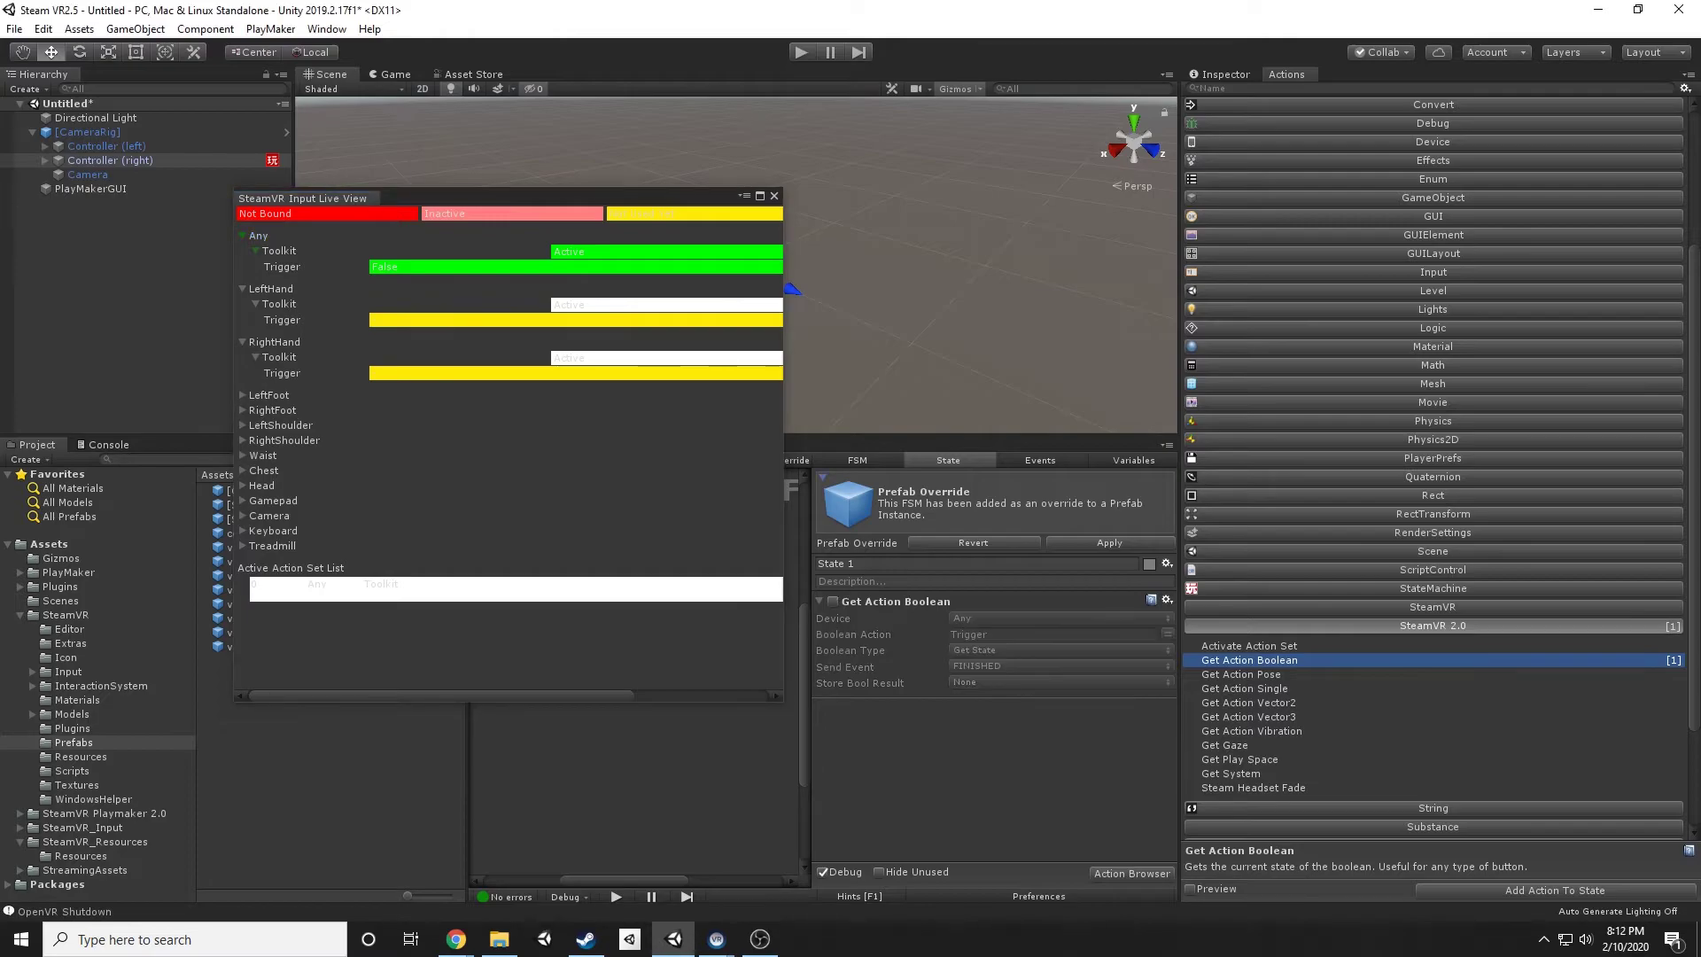
pyautogui.rightClick(873, 603)
pyautogui.click(940, 835)
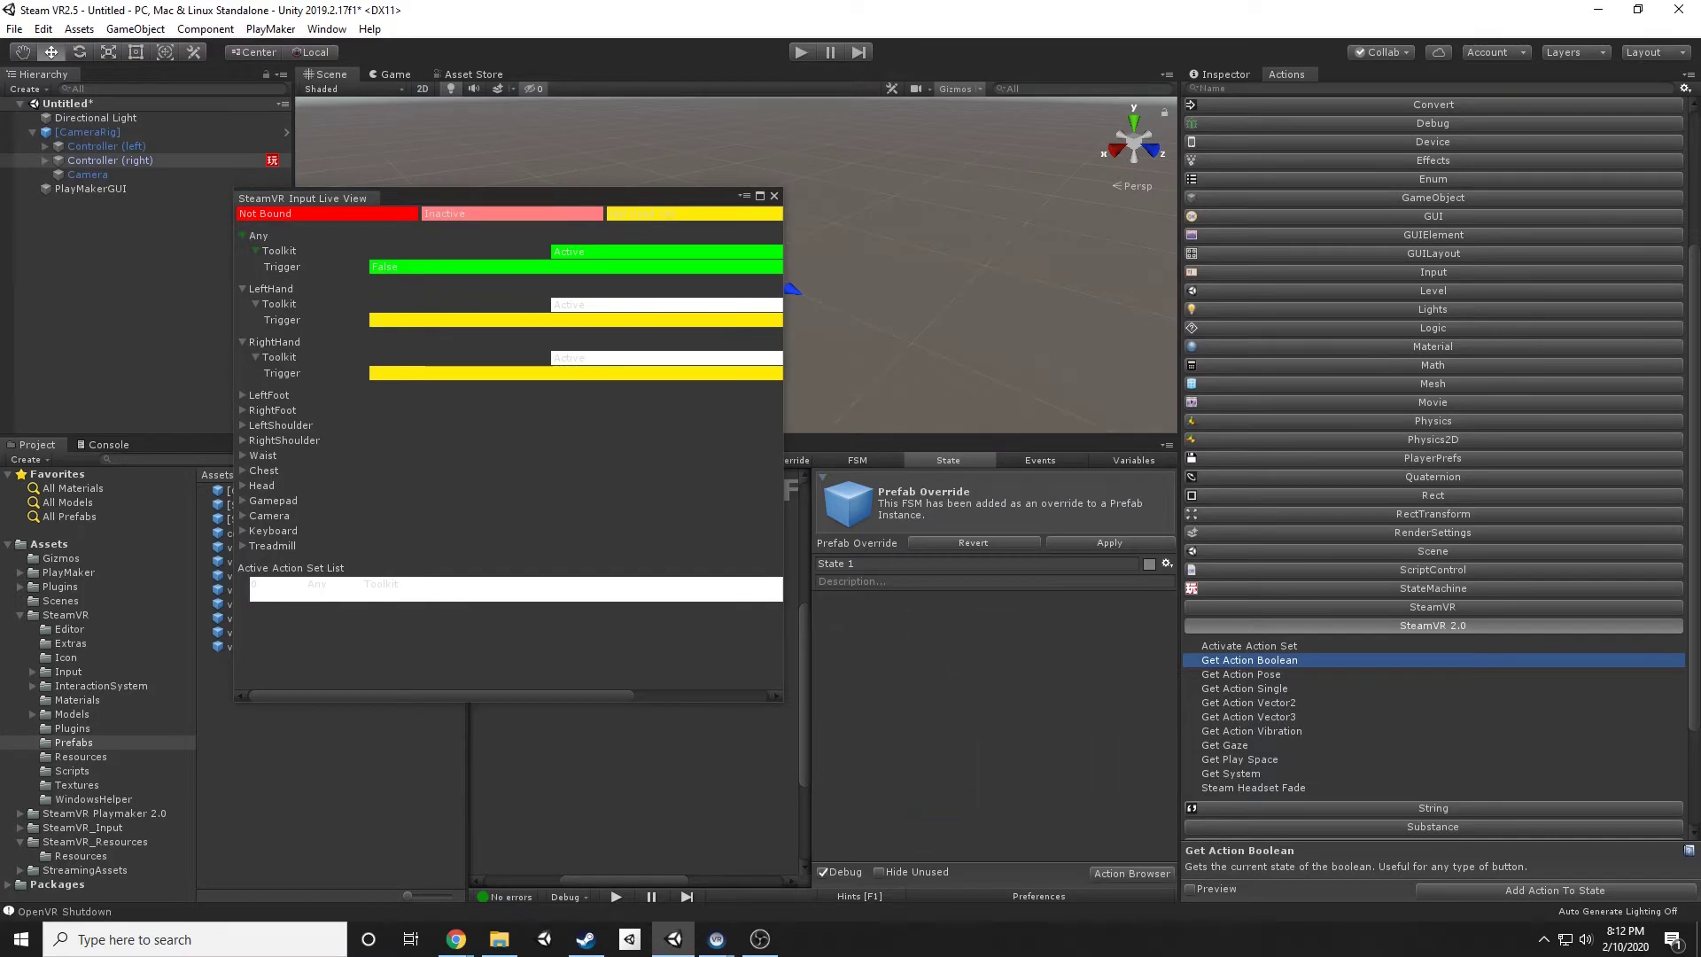
pyautogui.hotkey('ctrl', 'p')
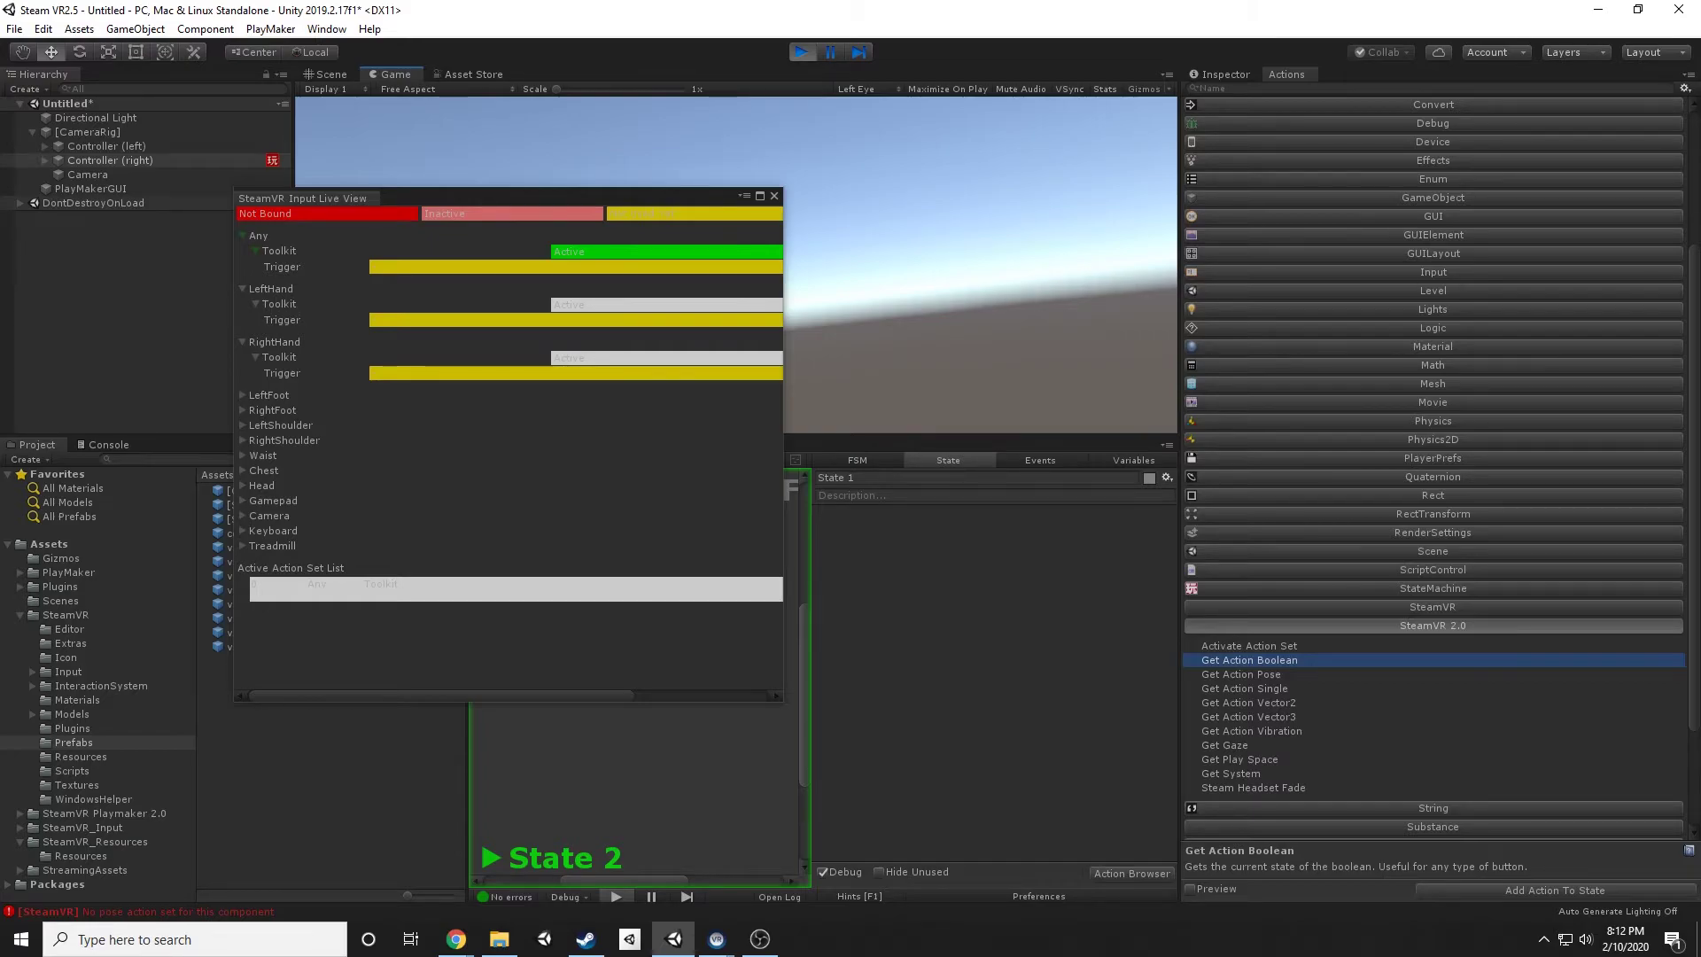
pyautogui.hotkey('ctrl', 'p')
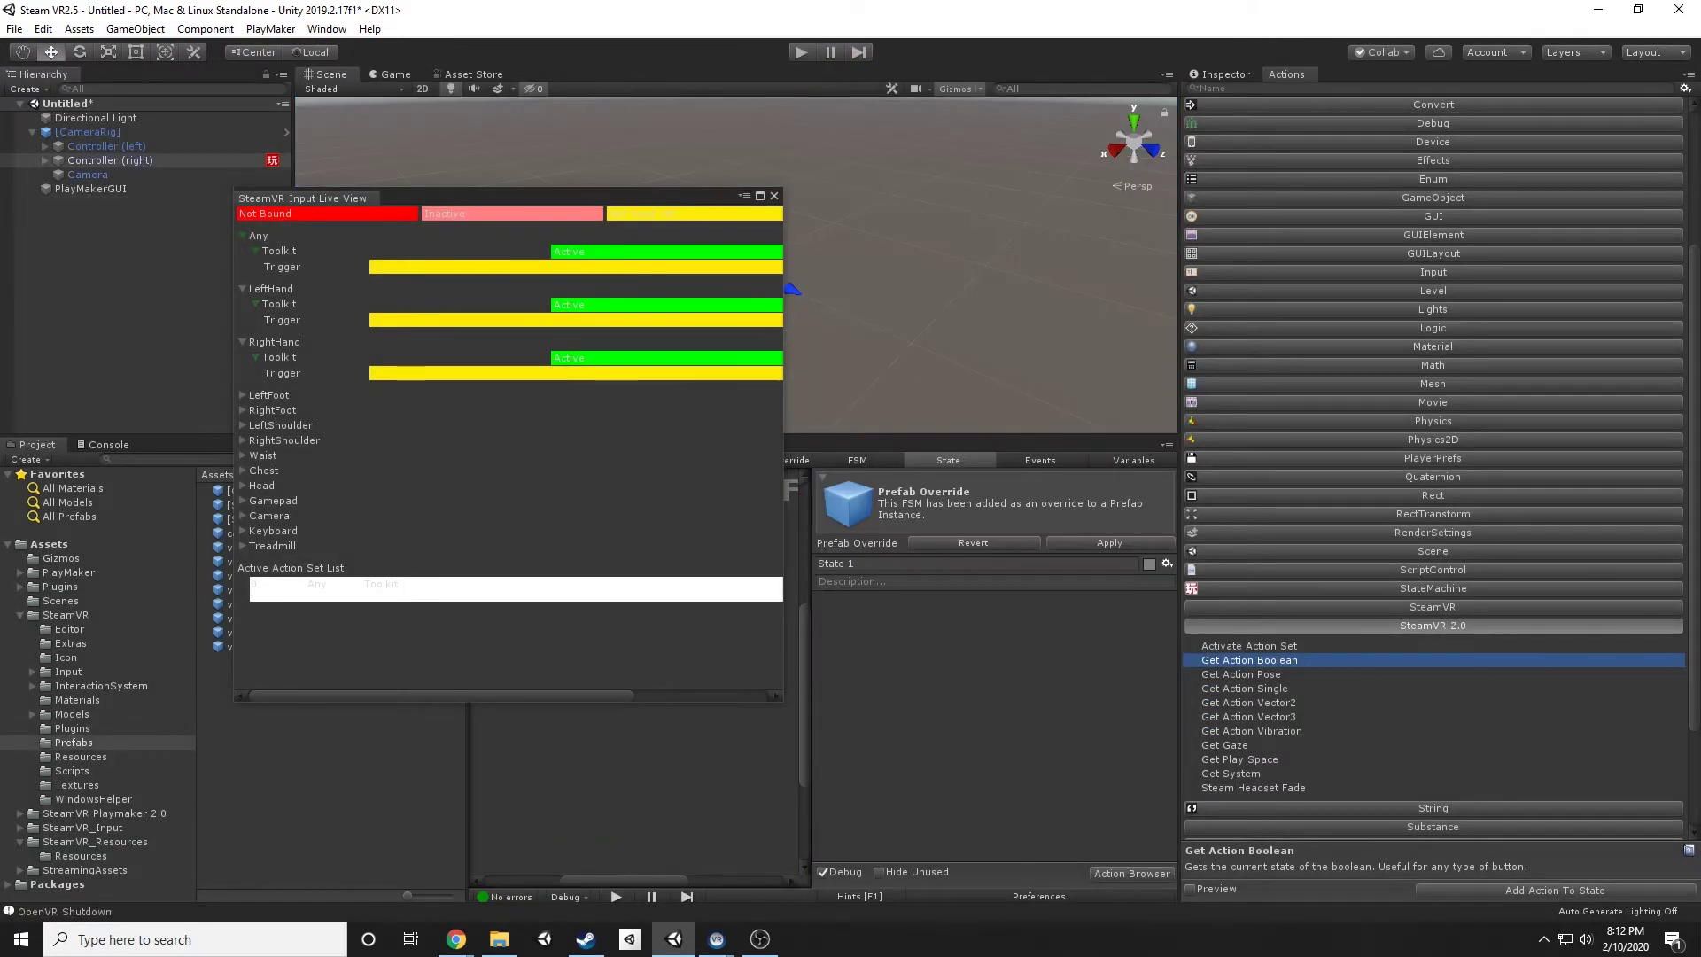
# - Add a boolean input action named Menu to the Toolkit action set in SteamVR Input, and save and generate the actions
pyautogui.click(327, 28)
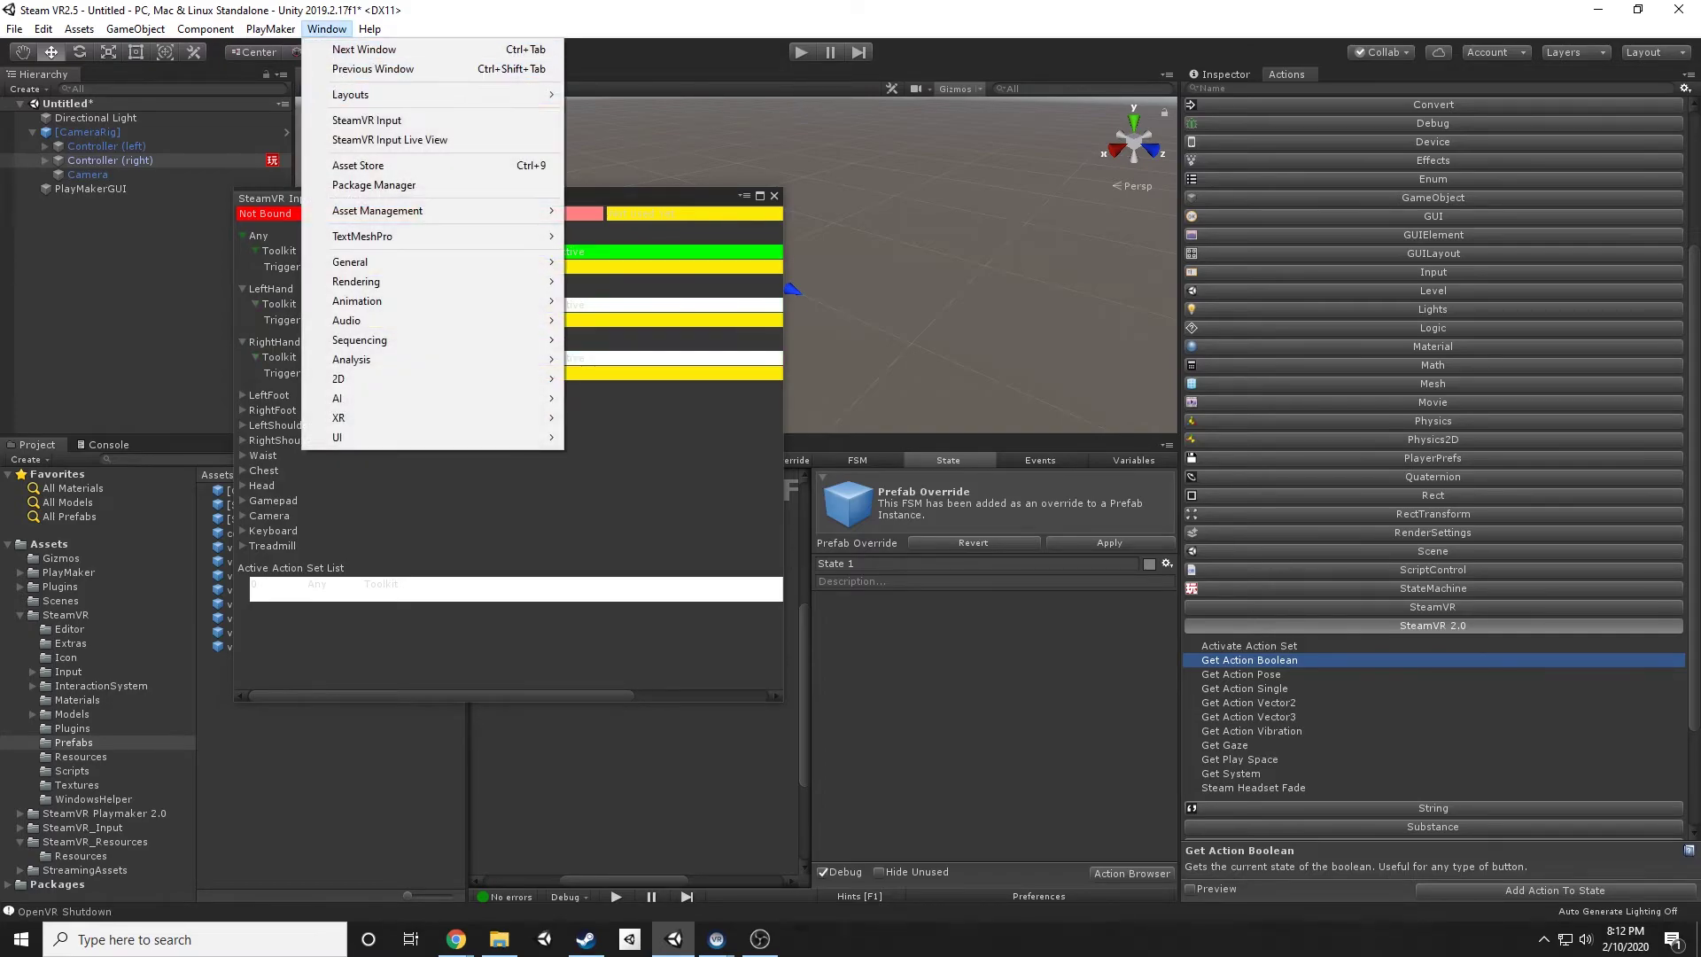
pyautogui.click(367, 120)
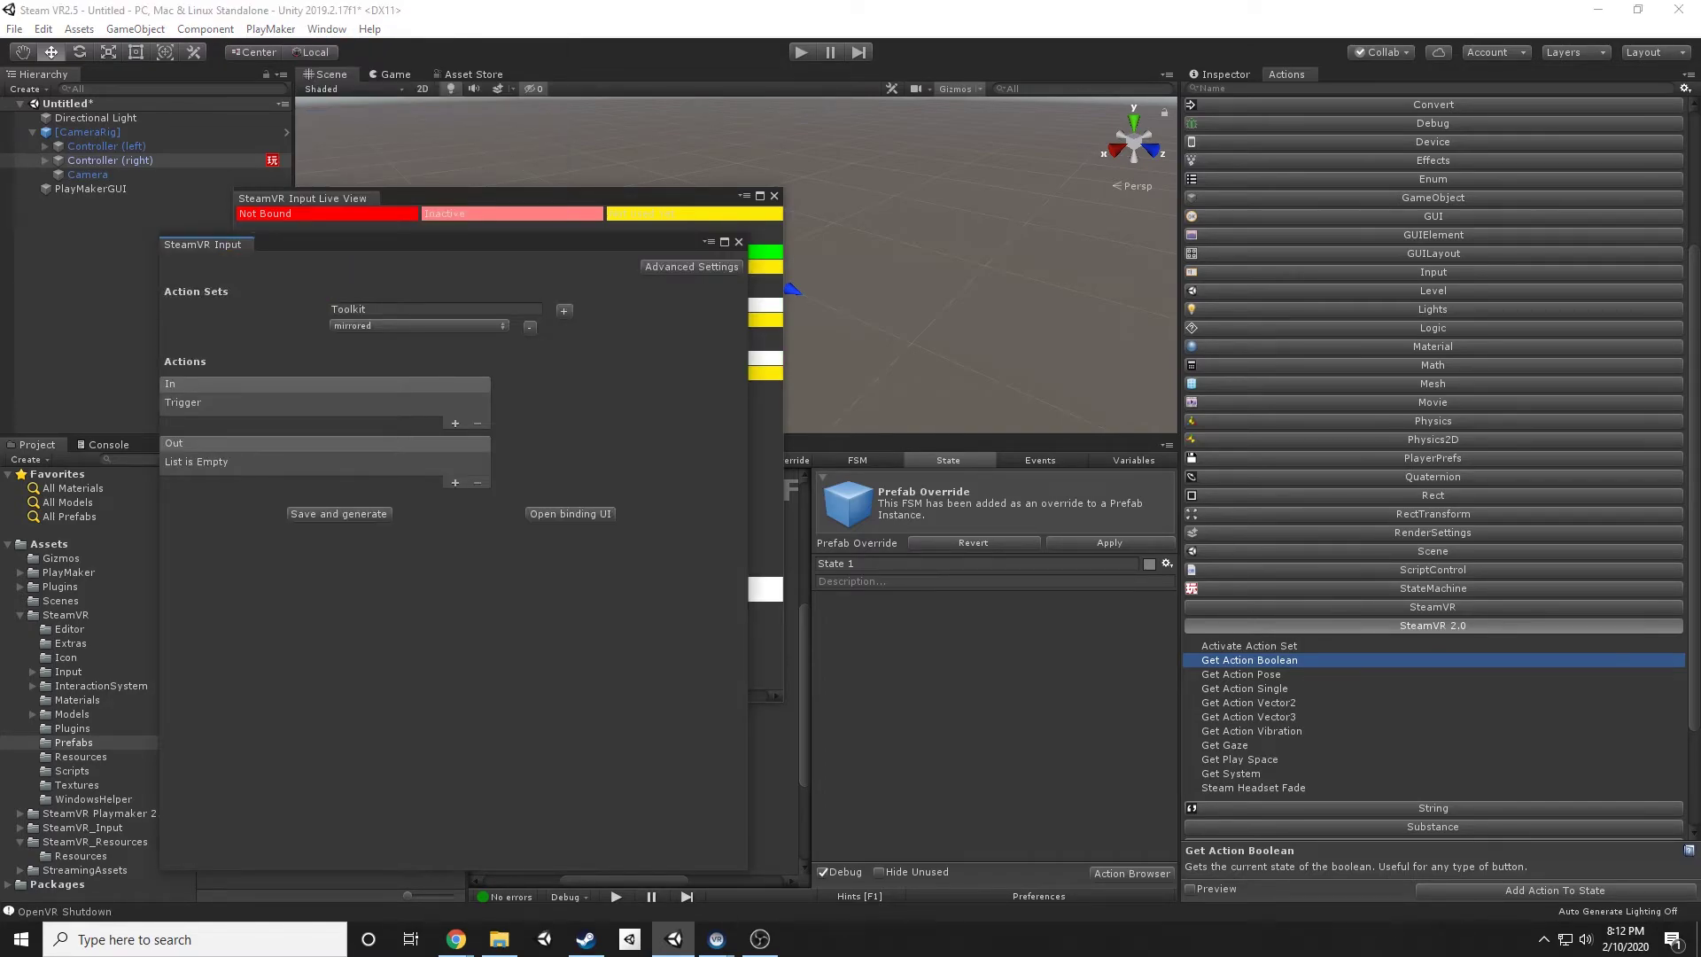
pyautogui.click(455, 423)
pyautogui.click(523, 439)
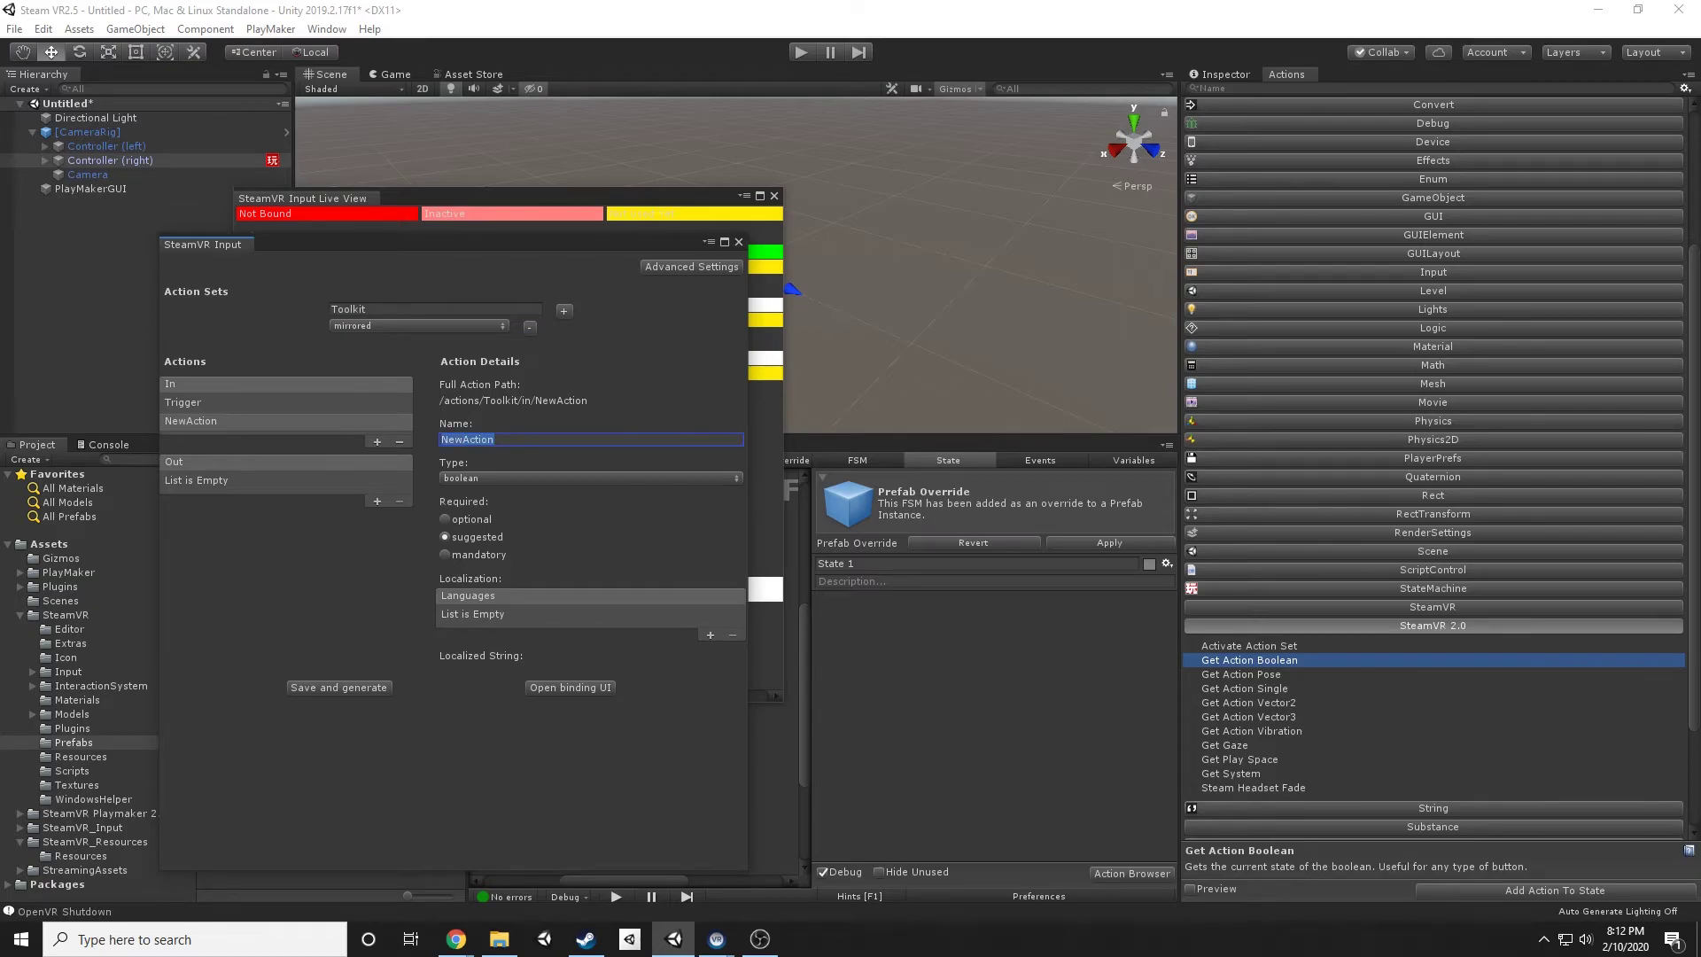
pyautogui.write('Menu')
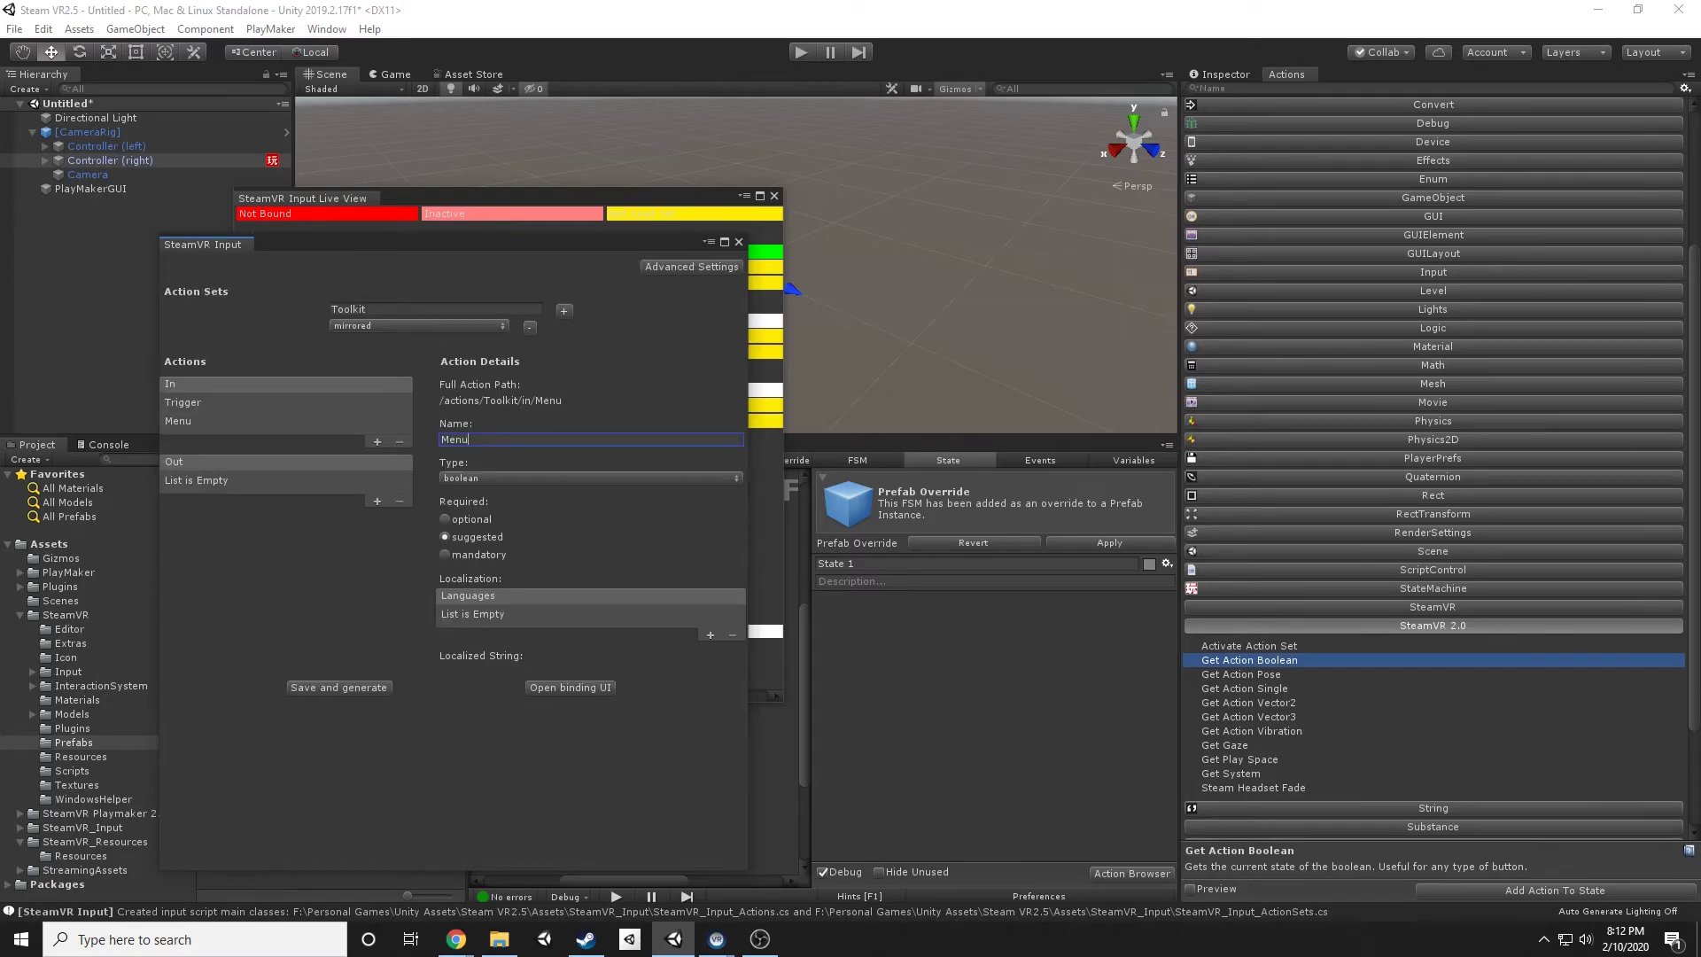
# - Add Get Action Boolean to State 1 with Menu as its boolean action and FINISHED as the event to send
pyautogui.click(992, 709)
pyautogui.doubleClick(1249, 660)
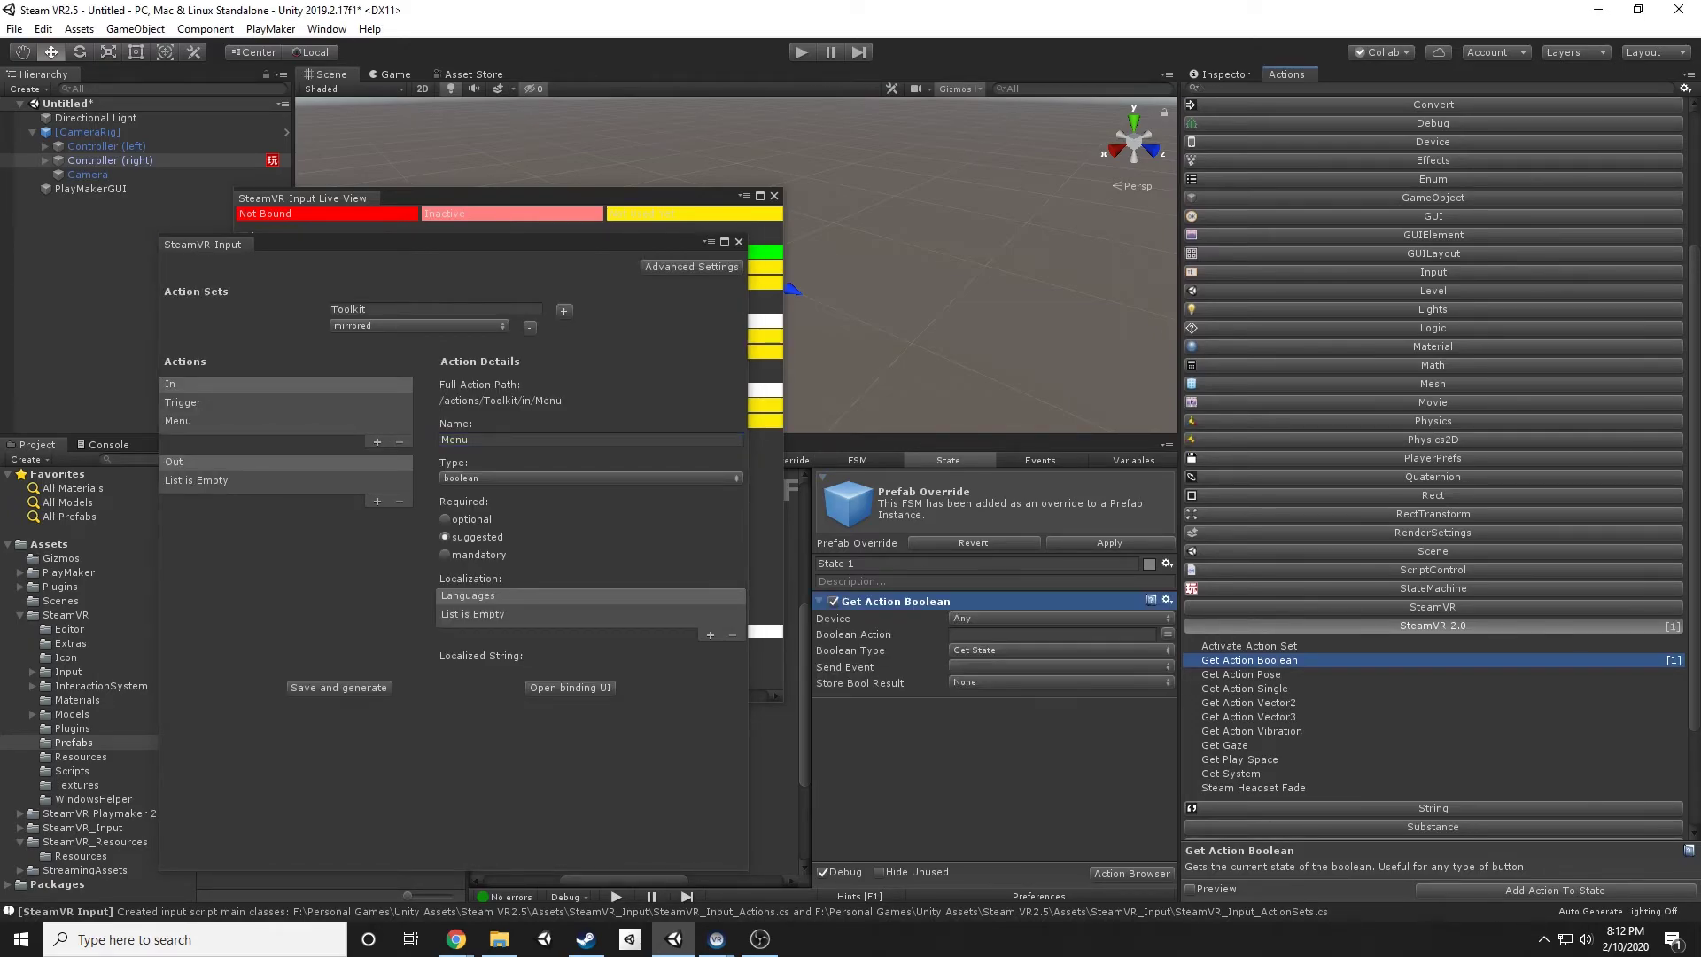
pyautogui.click(1052, 634)
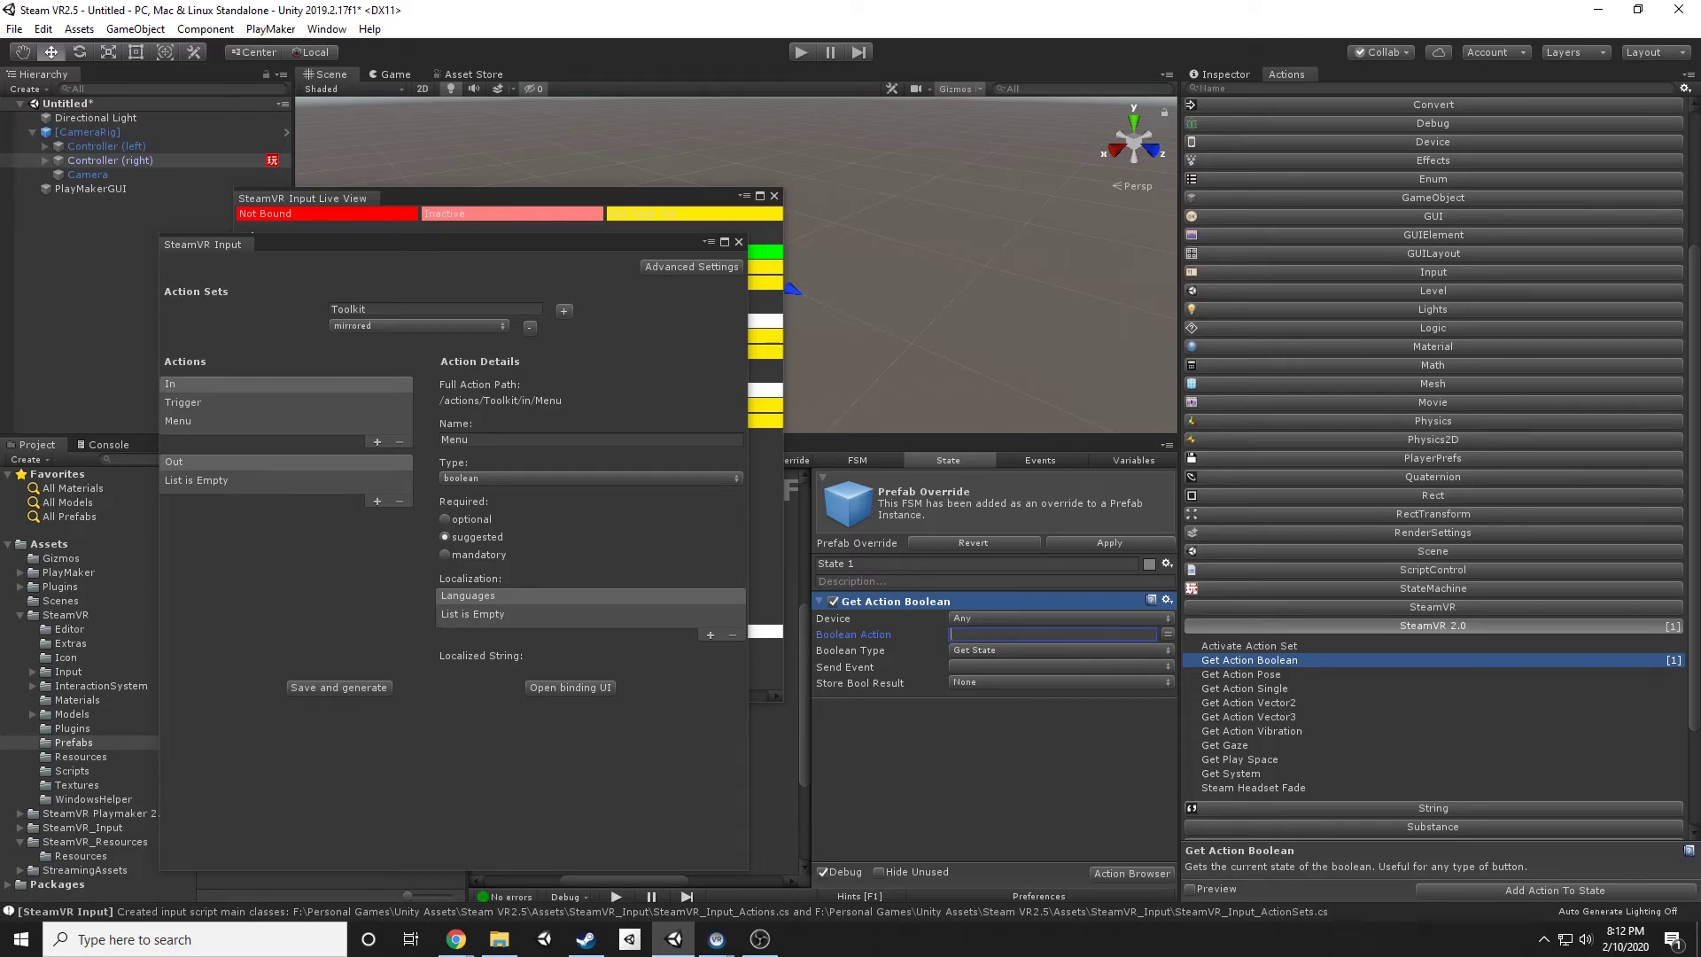
pyautogui.write('Menu')
pyautogui.click(1058, 666)
pyautogui.click(983, 704)
# - Bring the SteamVR Input Live View forward and play-test the scene to check the Menu action
pyautogui.click(567, 197)
pyautogui.click(801, 52)
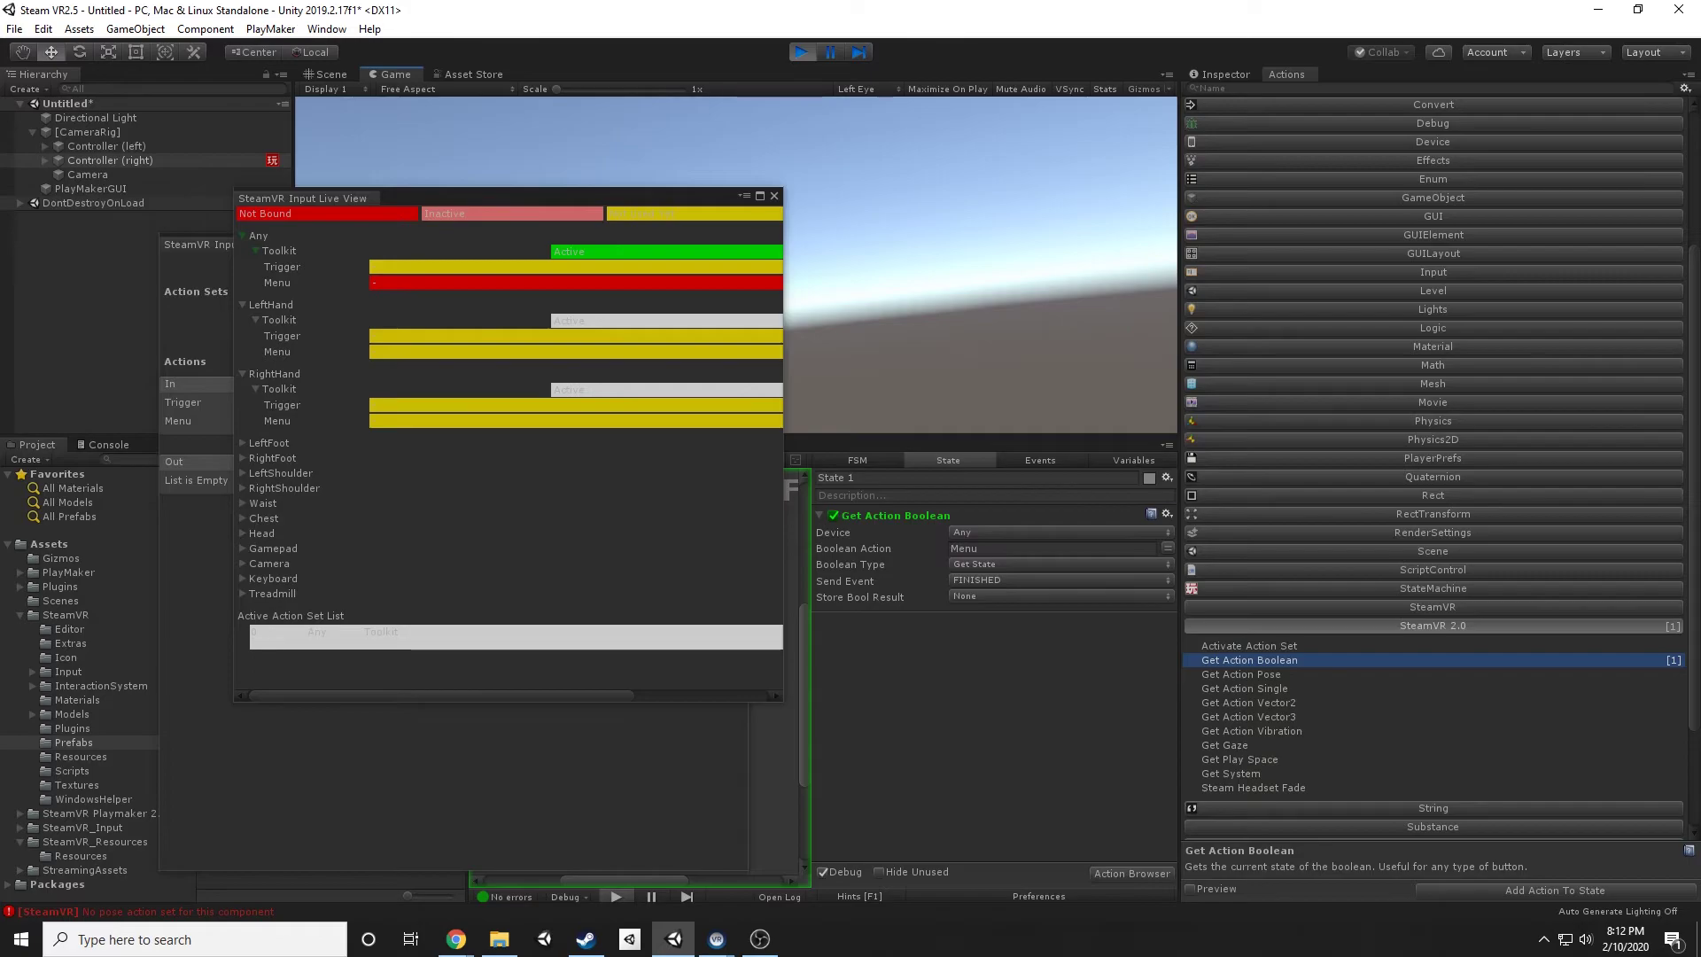
pyautogui.hotkey('ctrl', 'p')
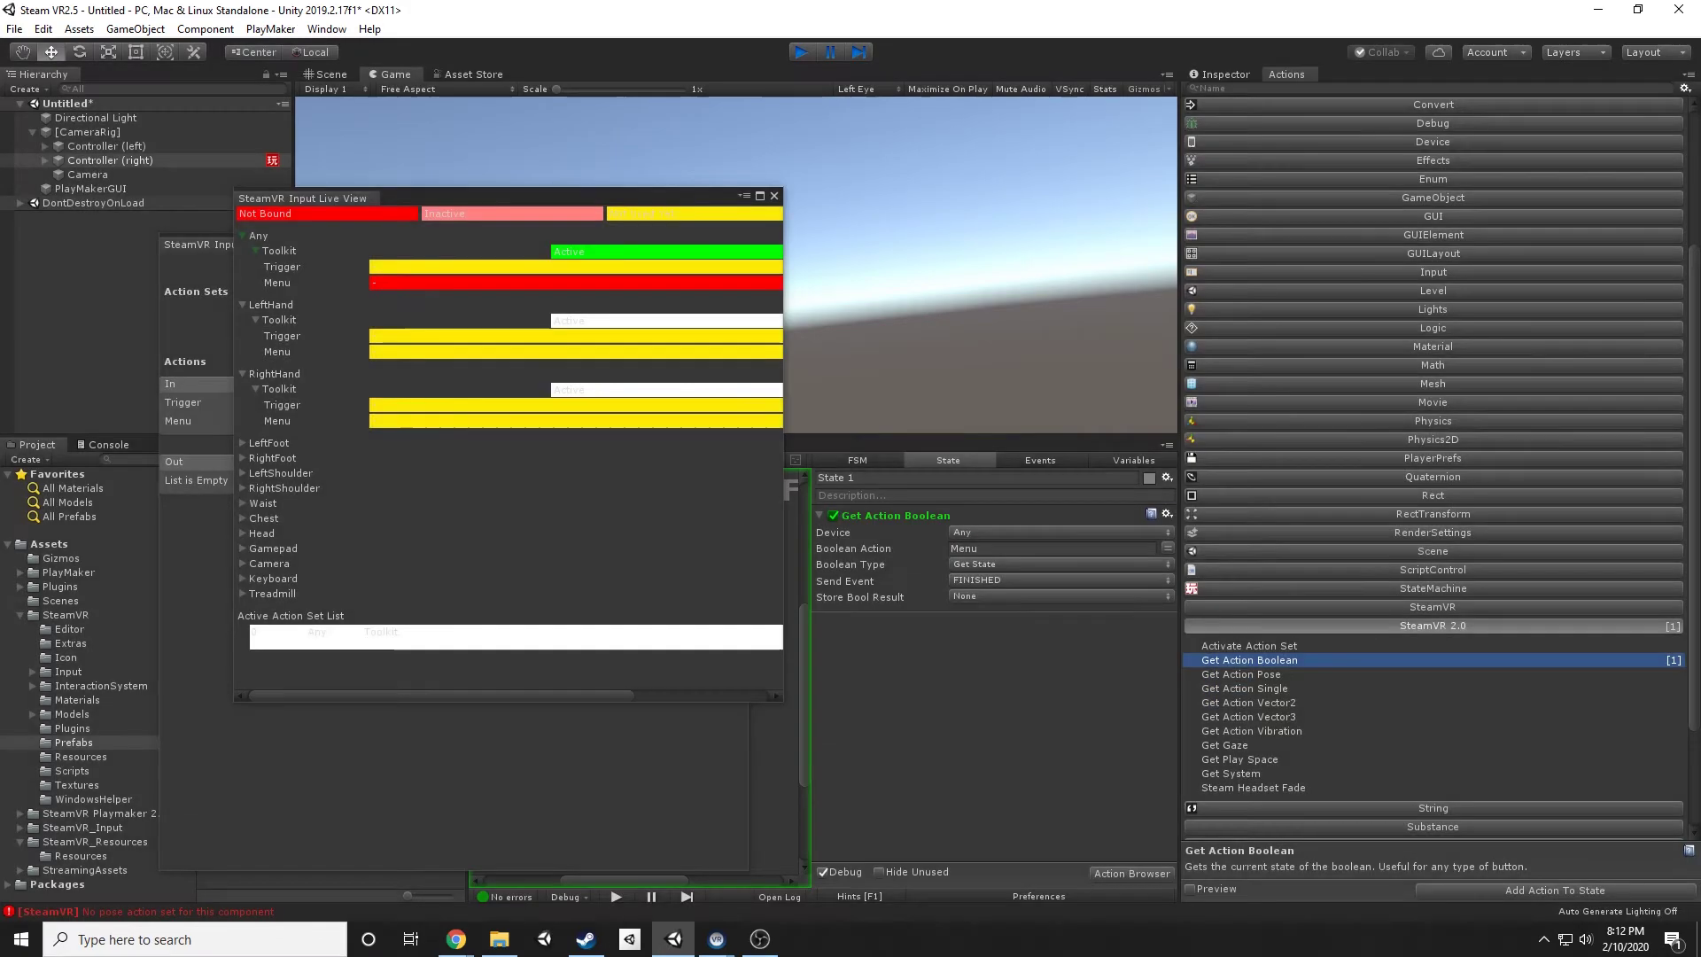
# - Open the controller binding UI, bind the Vive controller's Menu button click to the menu action and replace the default binding
pyautogui.click(496, 780)
pyautogui.click(569, 688)
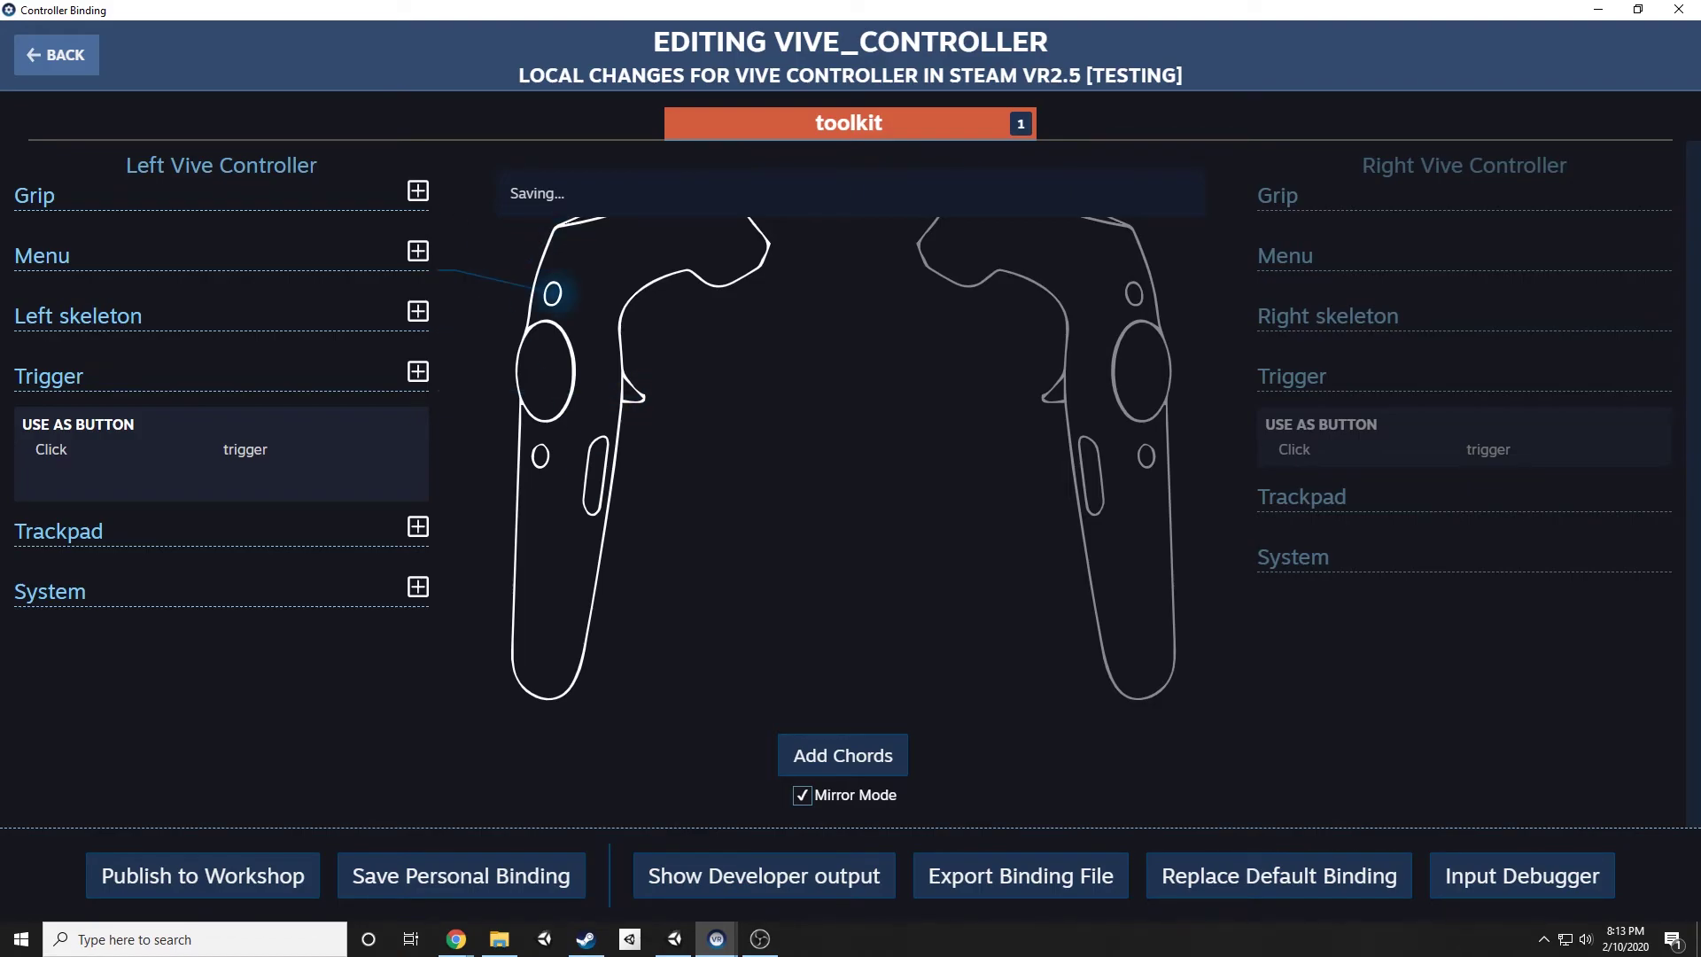
pyautogui.click(418, 252)
pyautogui.click(56, 304)
pyautogui.click(850, 409)
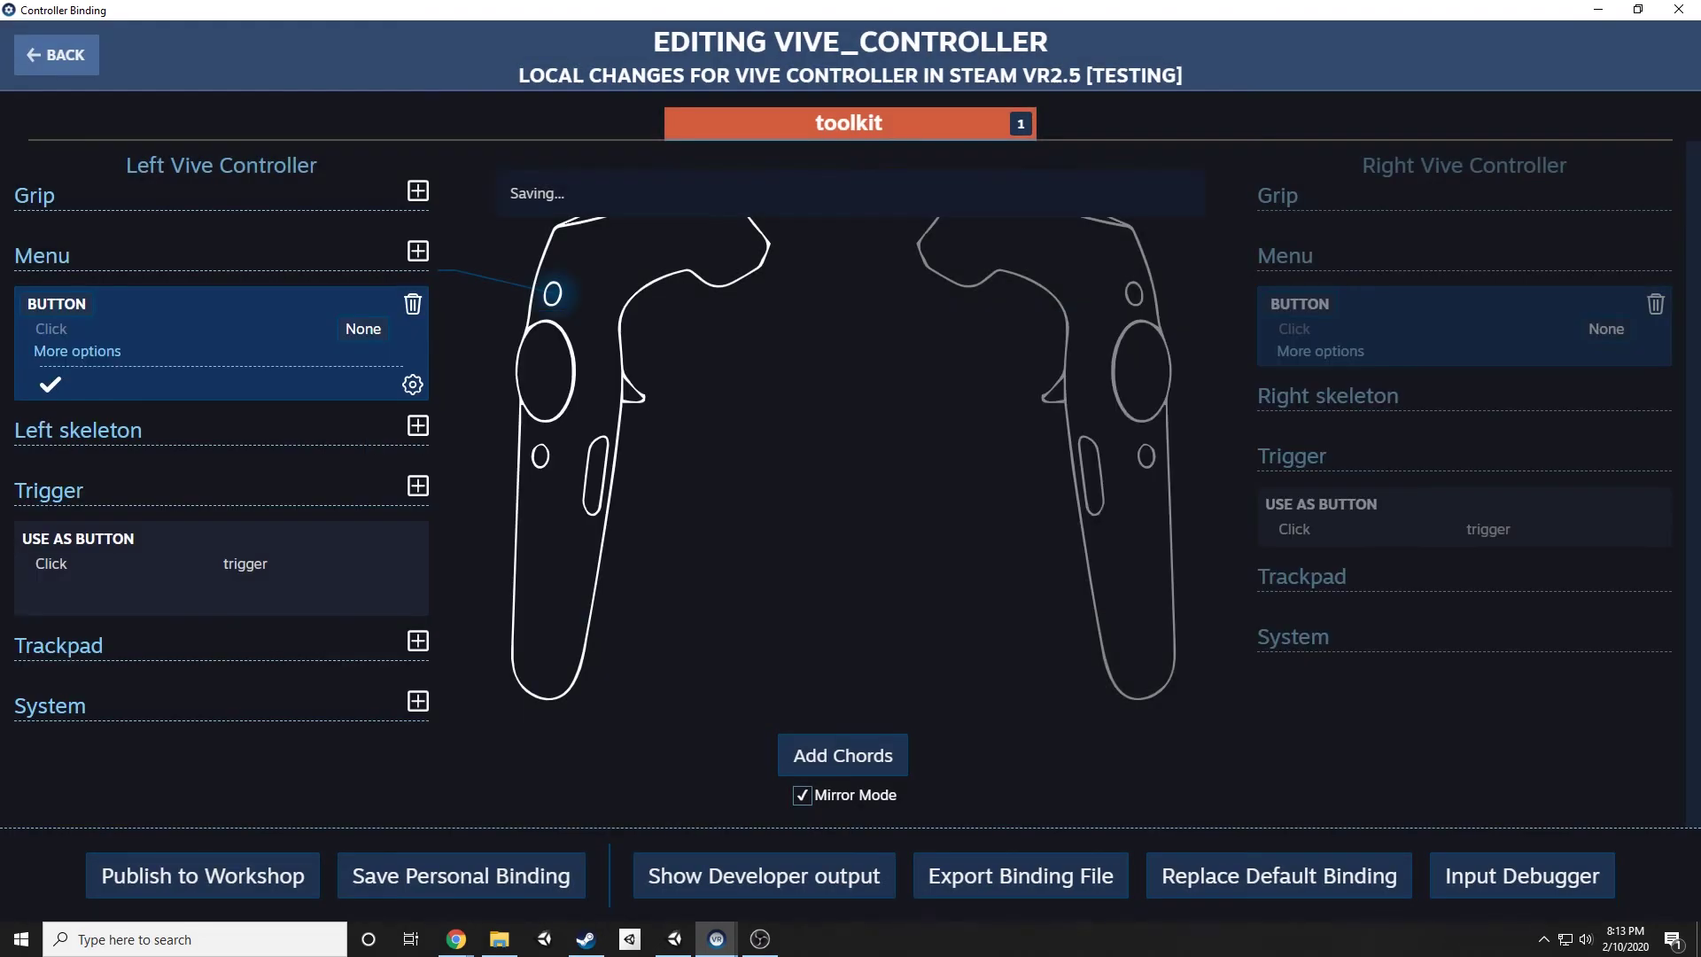
pyautogui.click(363, 328)
pyautogui.click(850, 403)
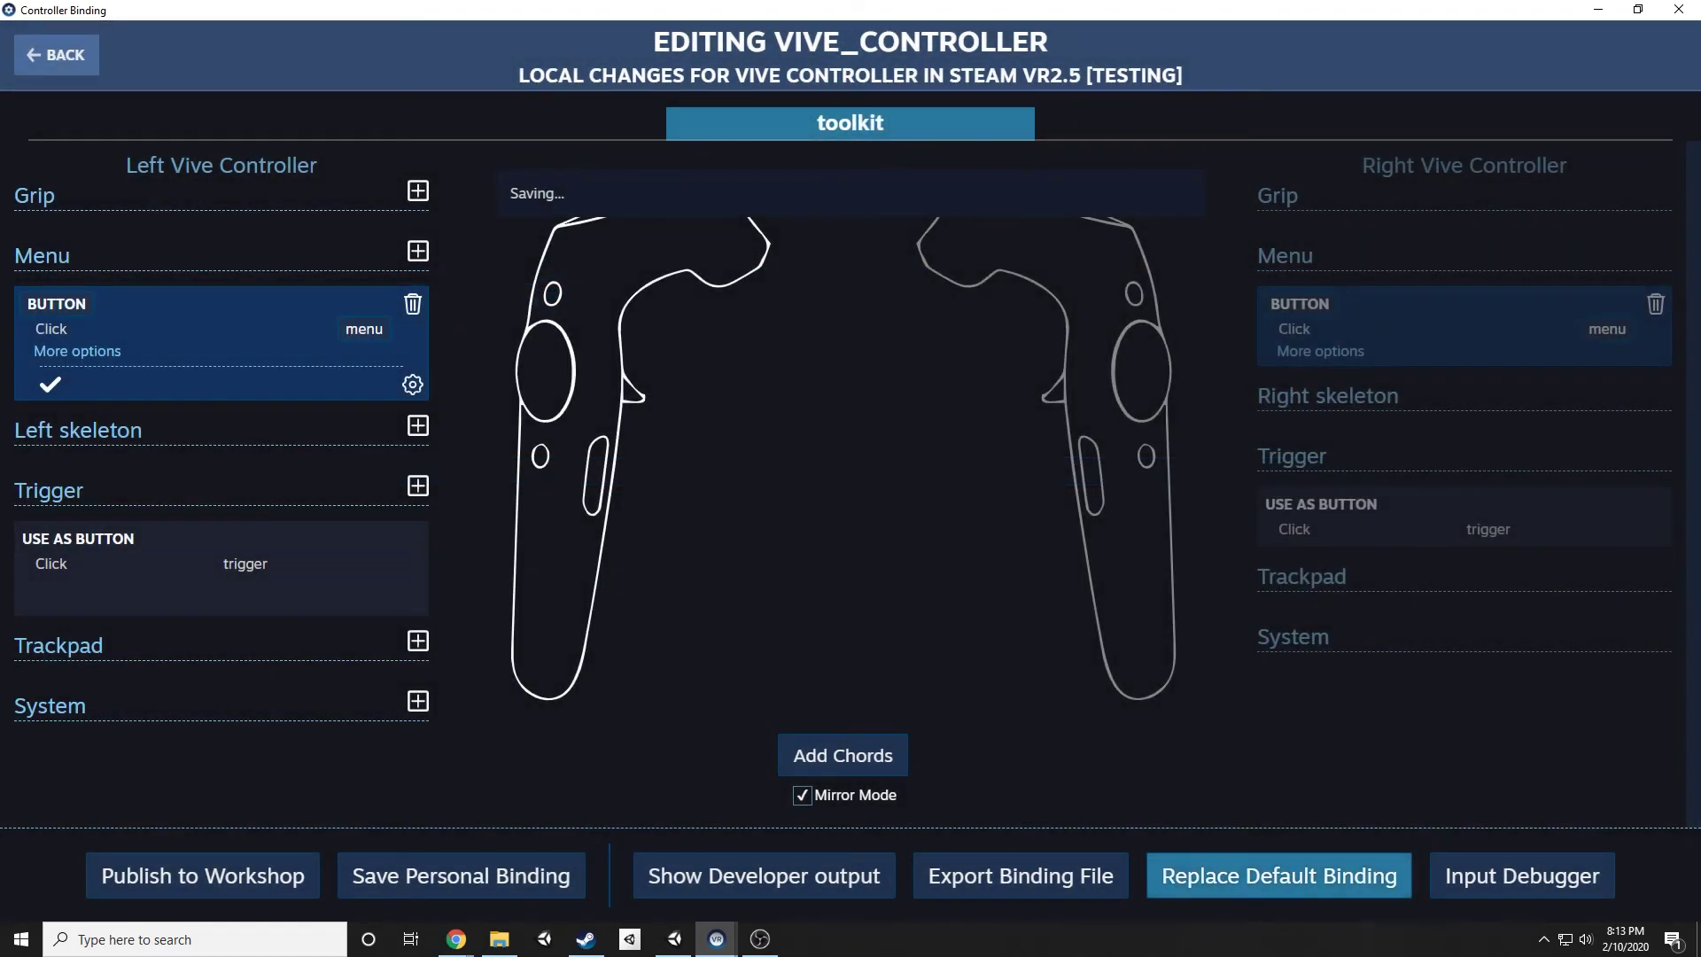
pyautogui.click(1279, 875)
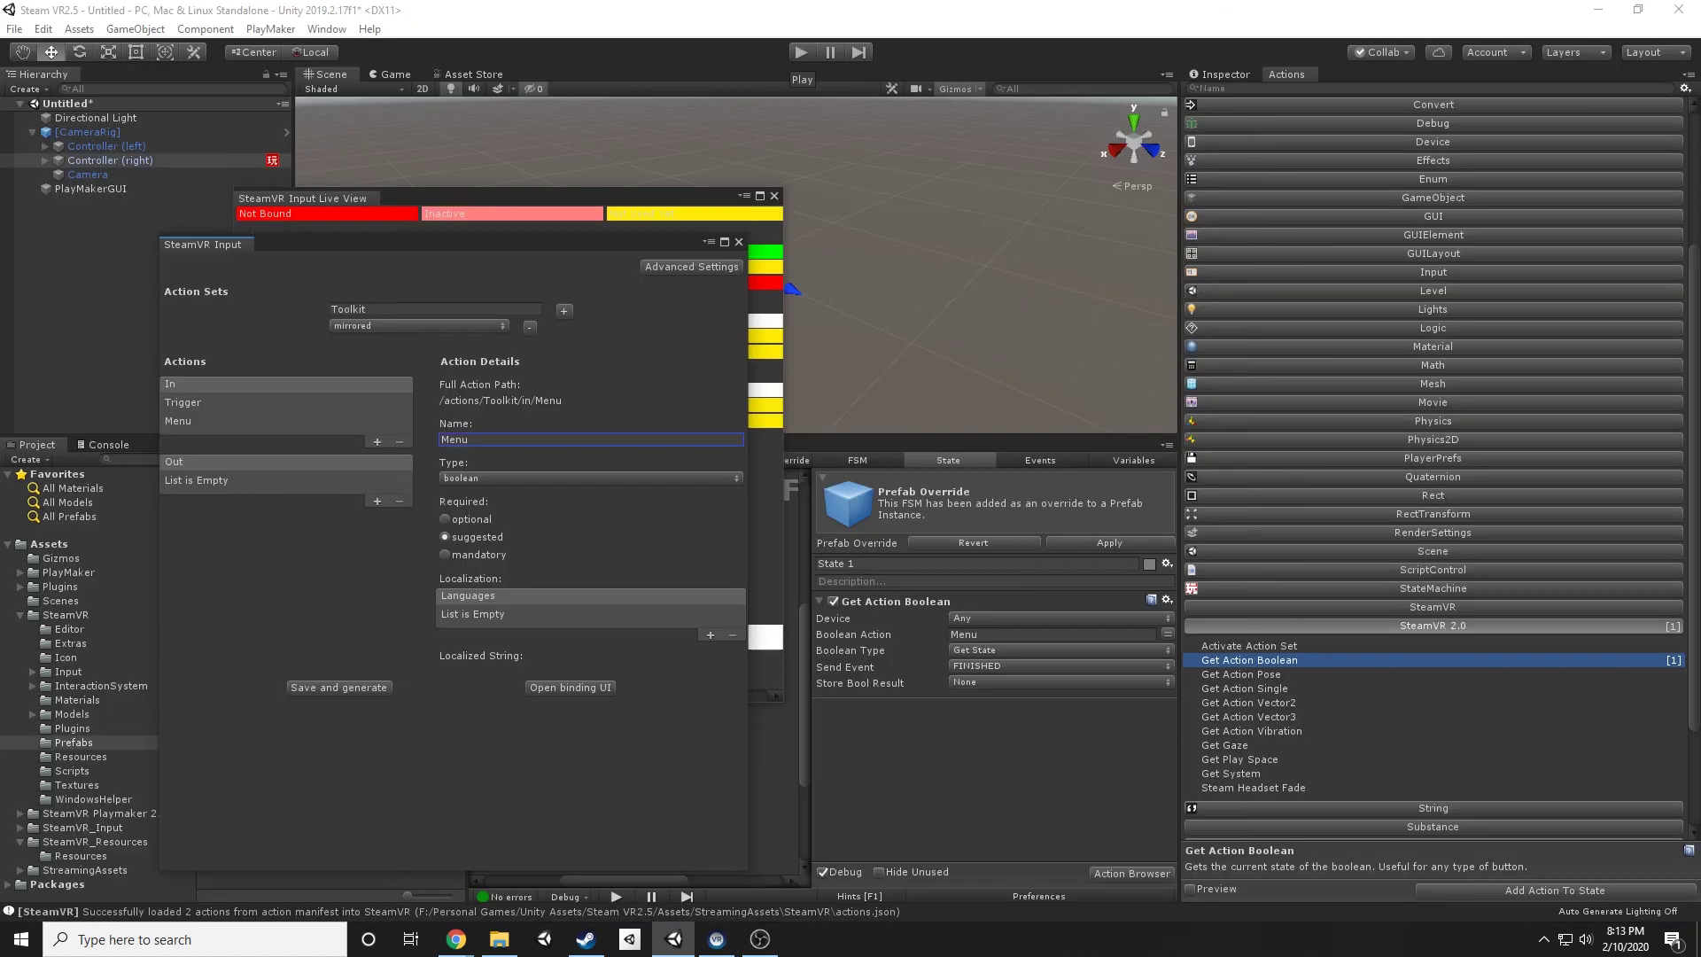
# - Run the scene in play mode to test the newly bound Menu action
pyautogui.hotkey('ctrl', 'p')
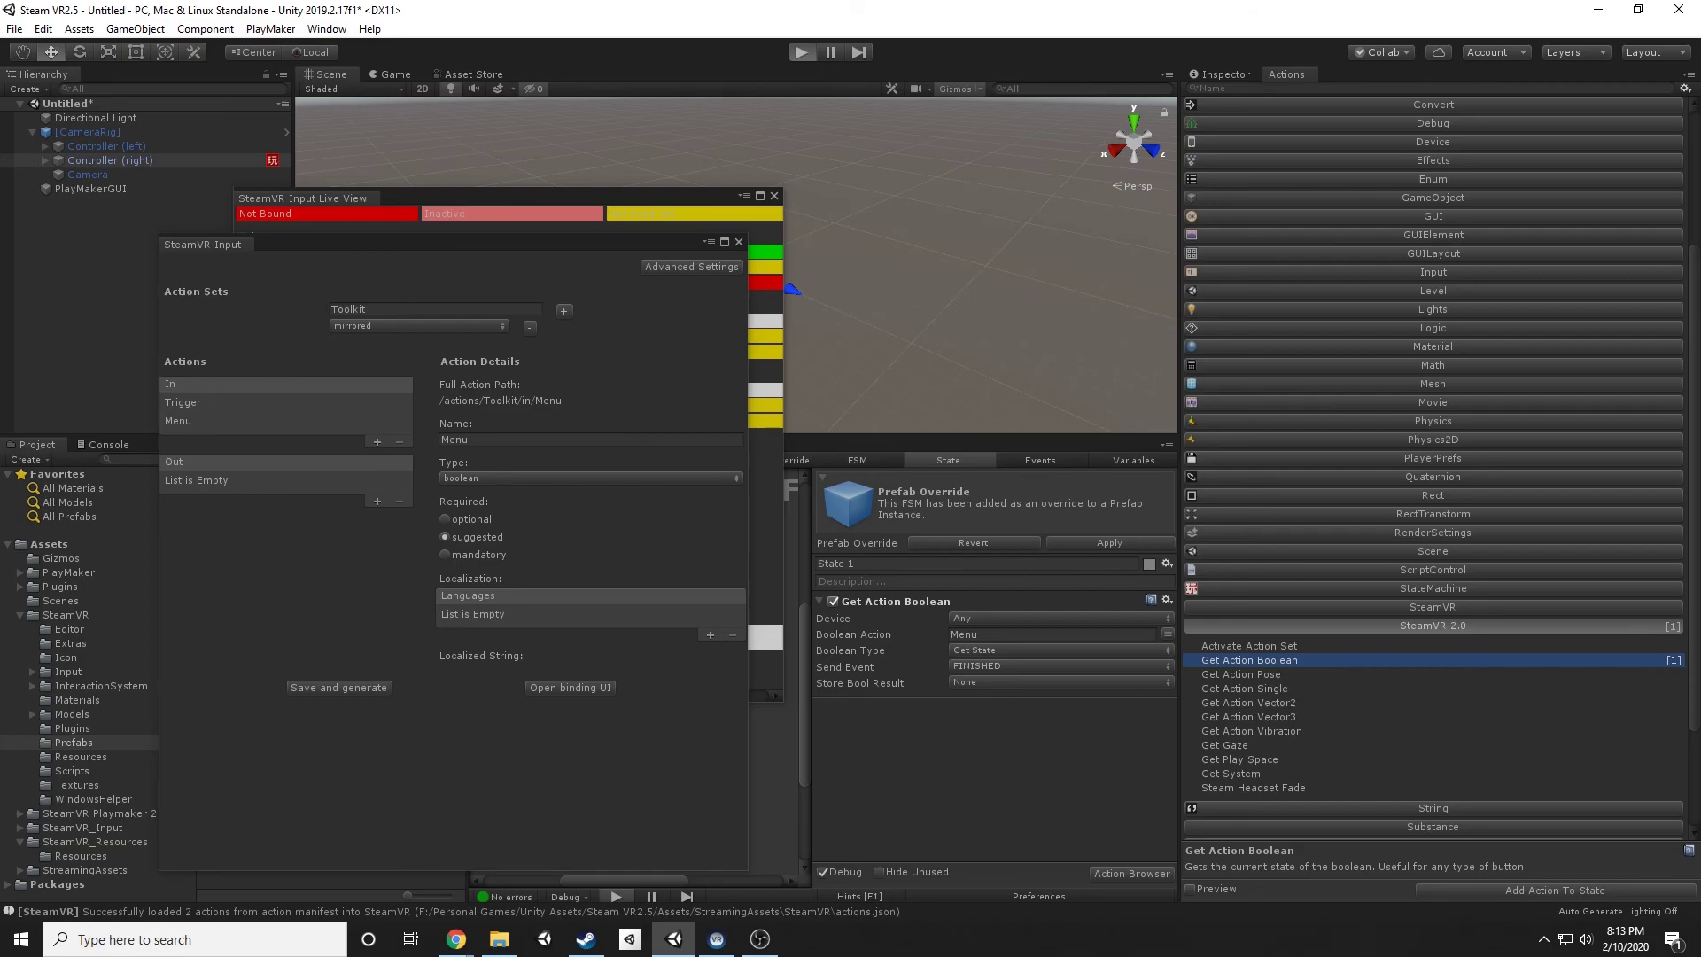